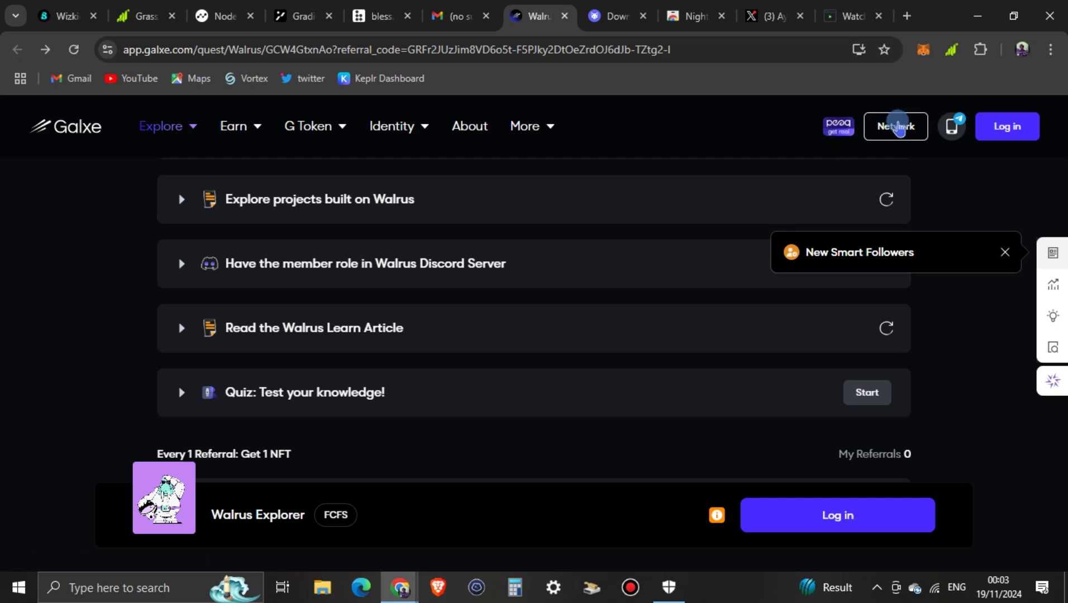
- Log in to Galxe with the first saved account
left_click(1012, 139)
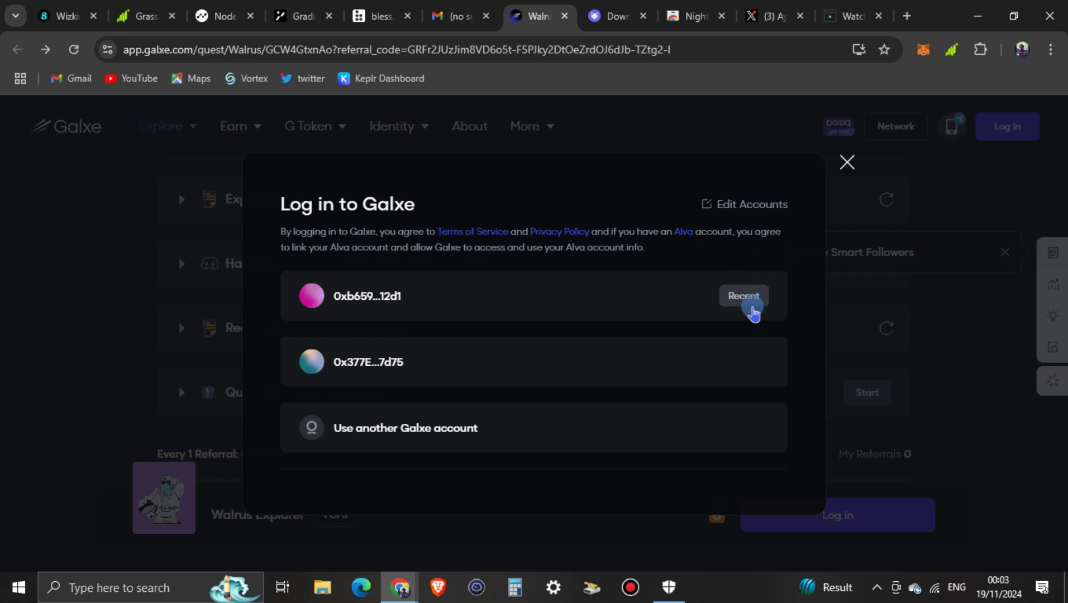
left_click(411, 305)
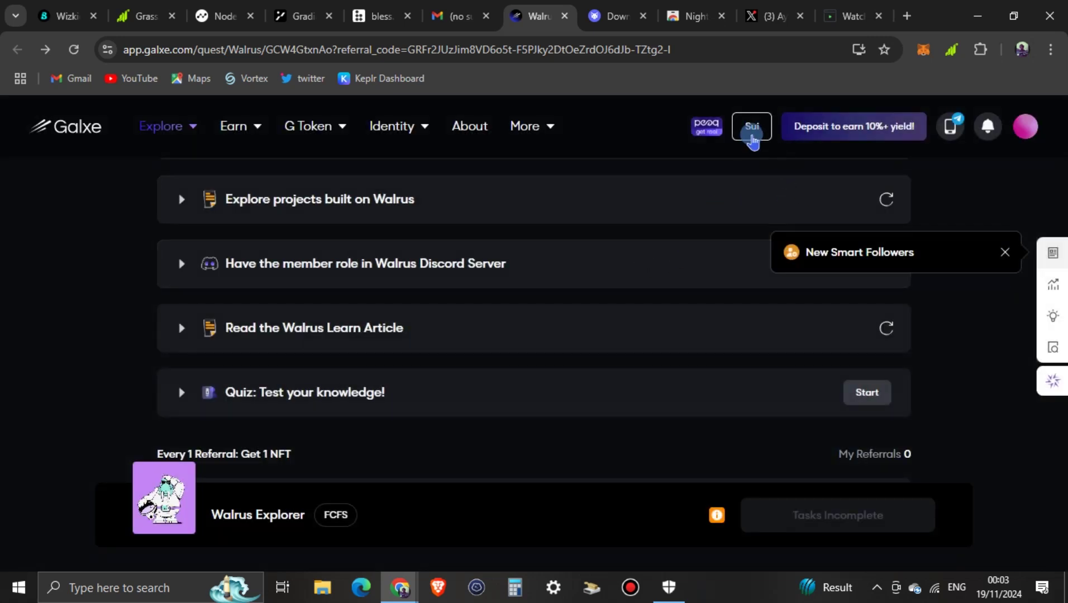
mouse_move(1024, 134)
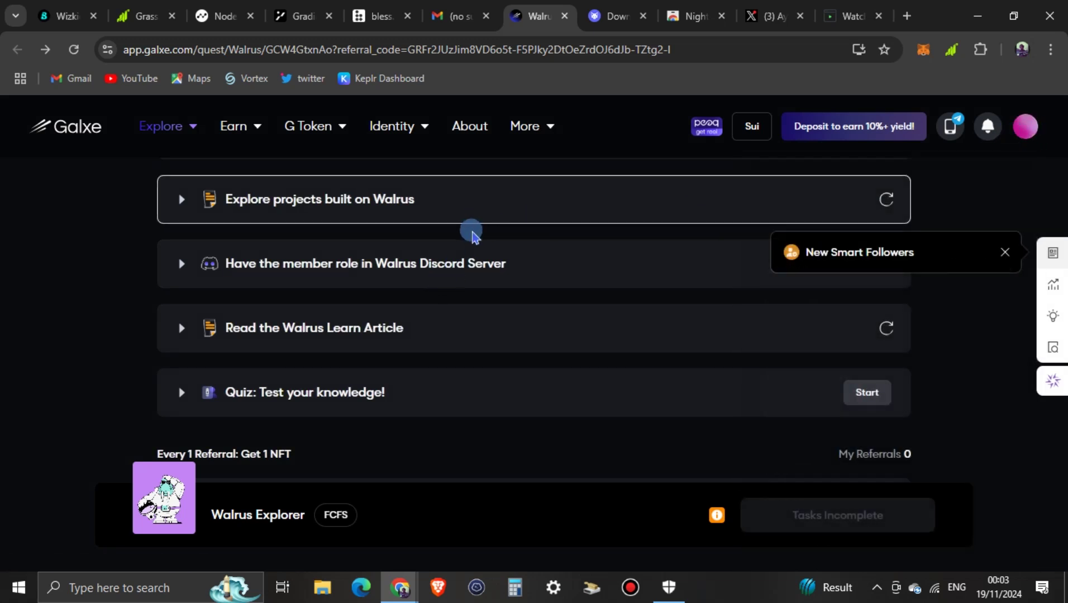
- Re-check the Visit the Walrus website and Explore projects built on Walrus tasks
scroll(475, 237, "up", 4)
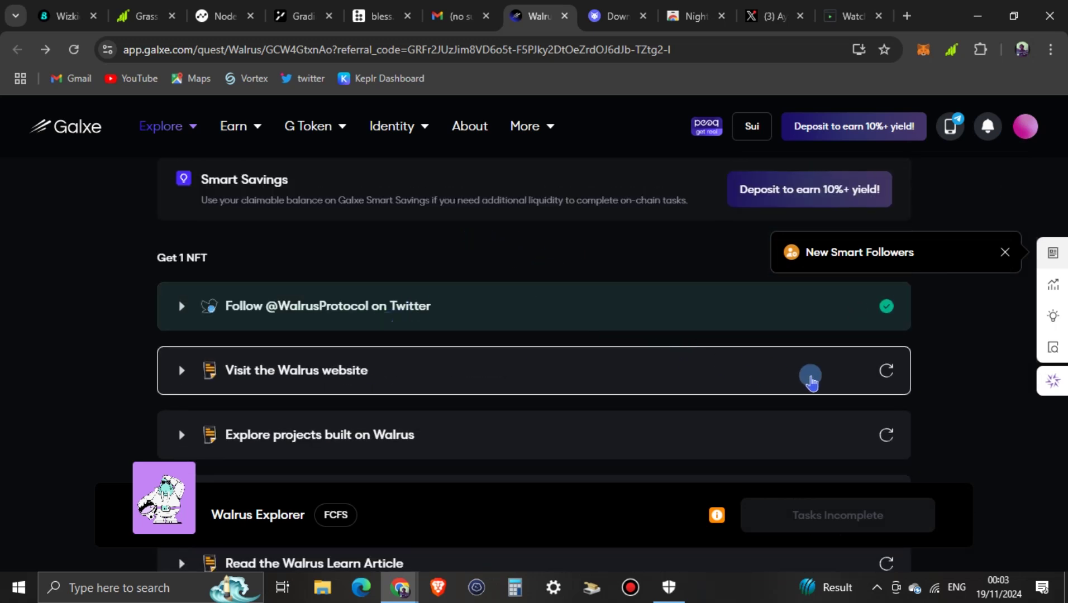
left_click(886, 371)
left_click(887, 435)
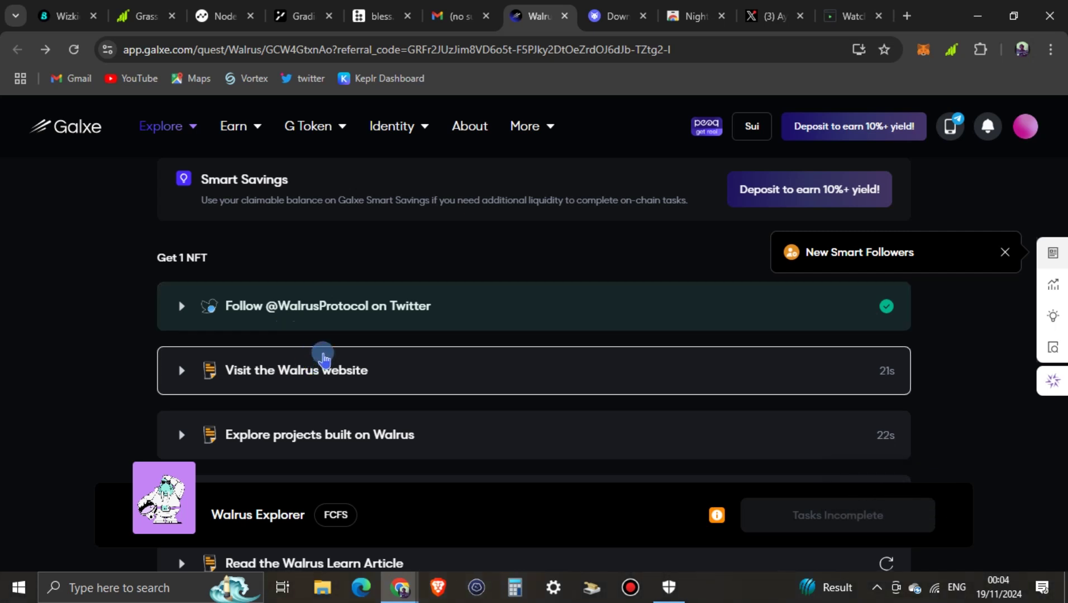
mouse_move(901, 374)
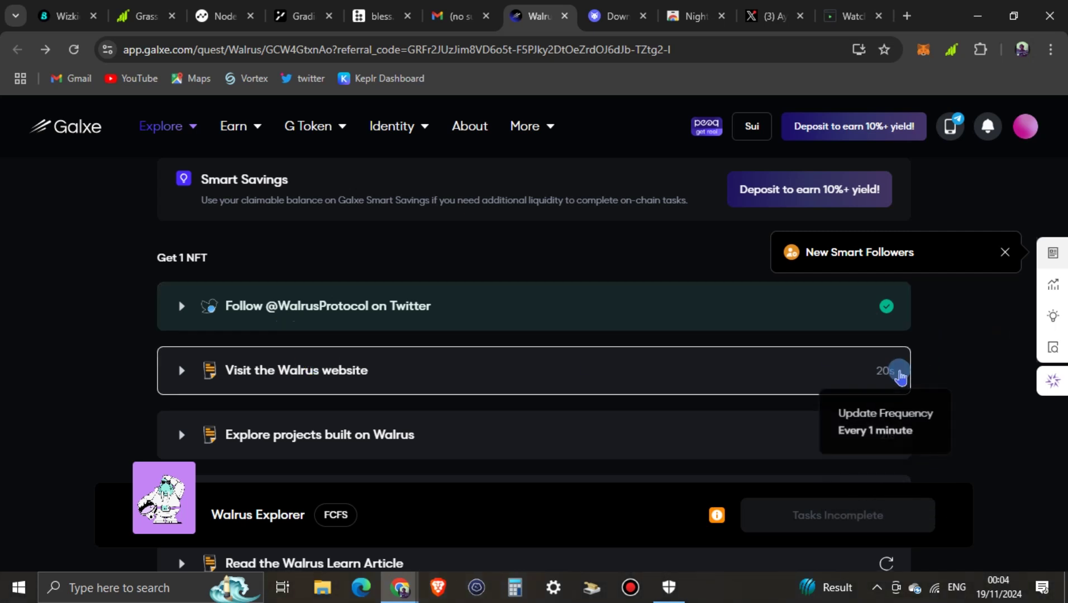
- Log the current wallet out of Galxe, leaving the network unchanged
left_click(753, 134)
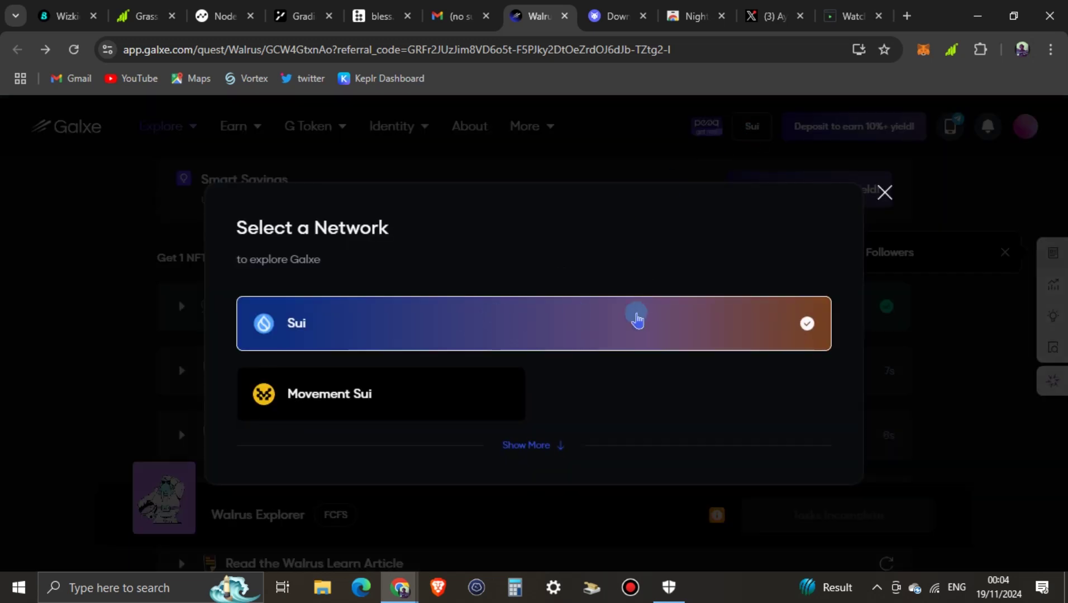
left_click(887, 196)
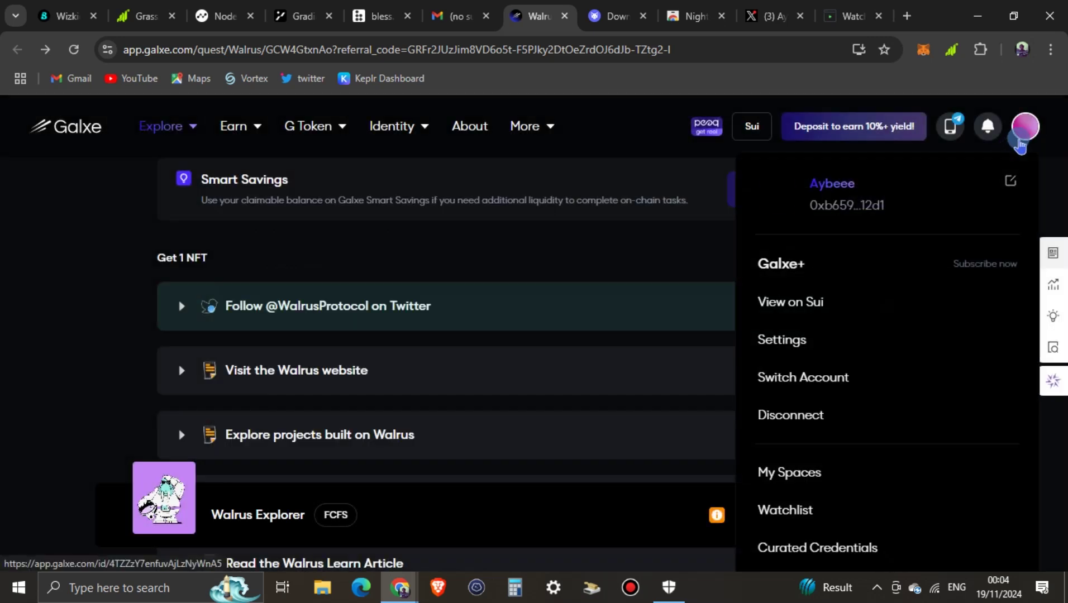
left_click(814, 420)
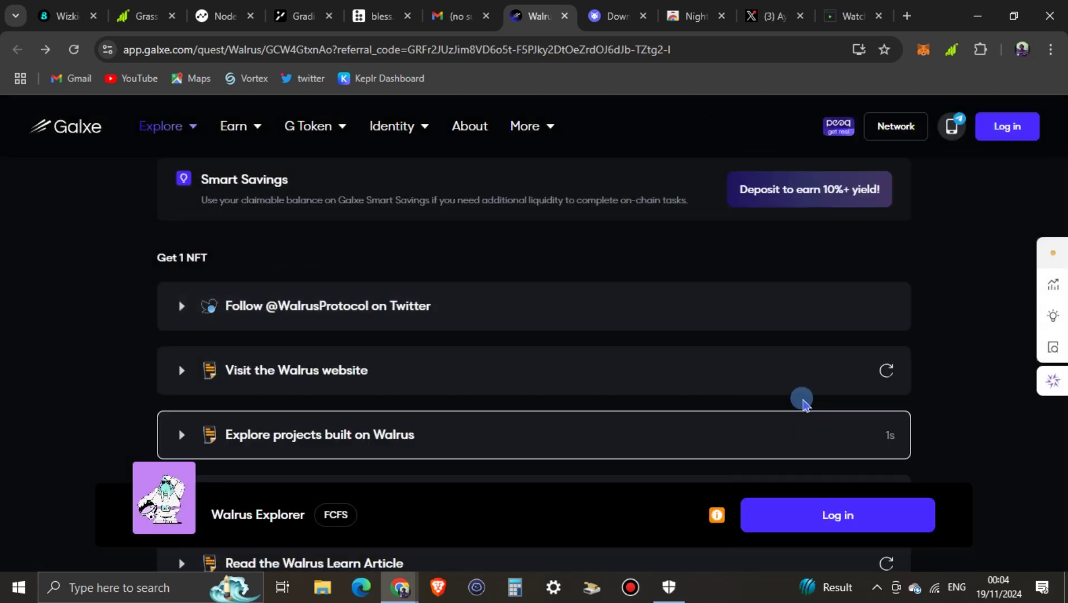
- Pick Sui from the Galxe network list
left_click(890, 140)
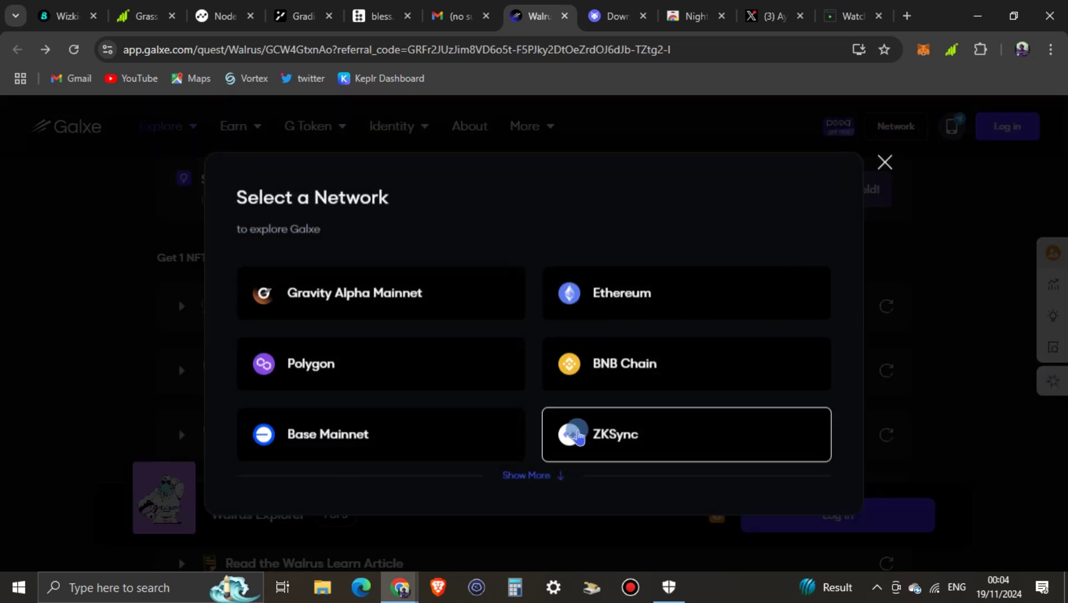
scroll(655, 419, "down", 4)
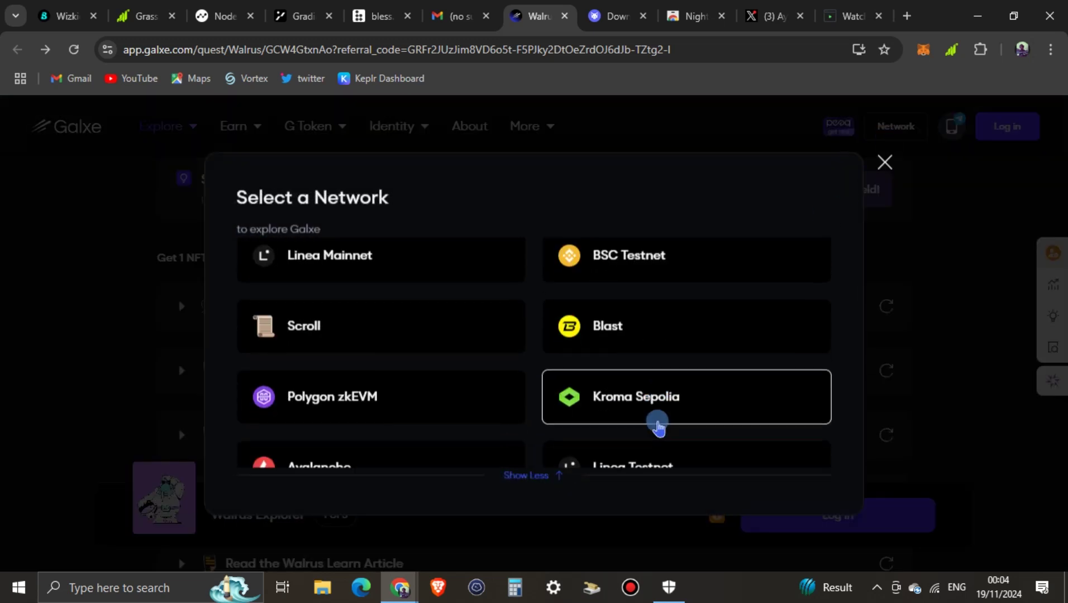
scroll(658, 424, "down", 10)
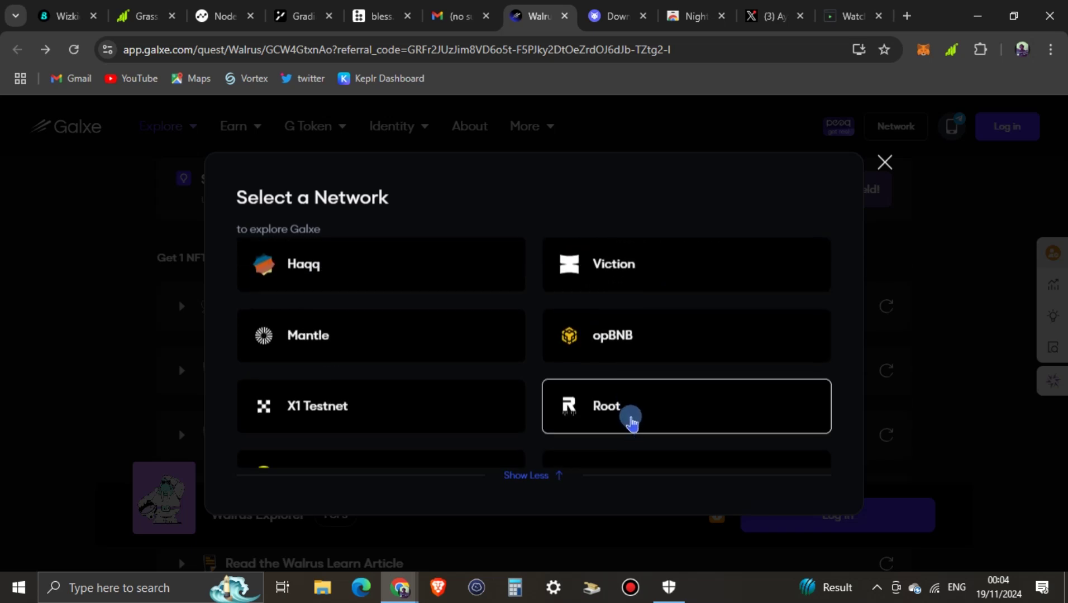
scroll(614, 419, "down", 6)
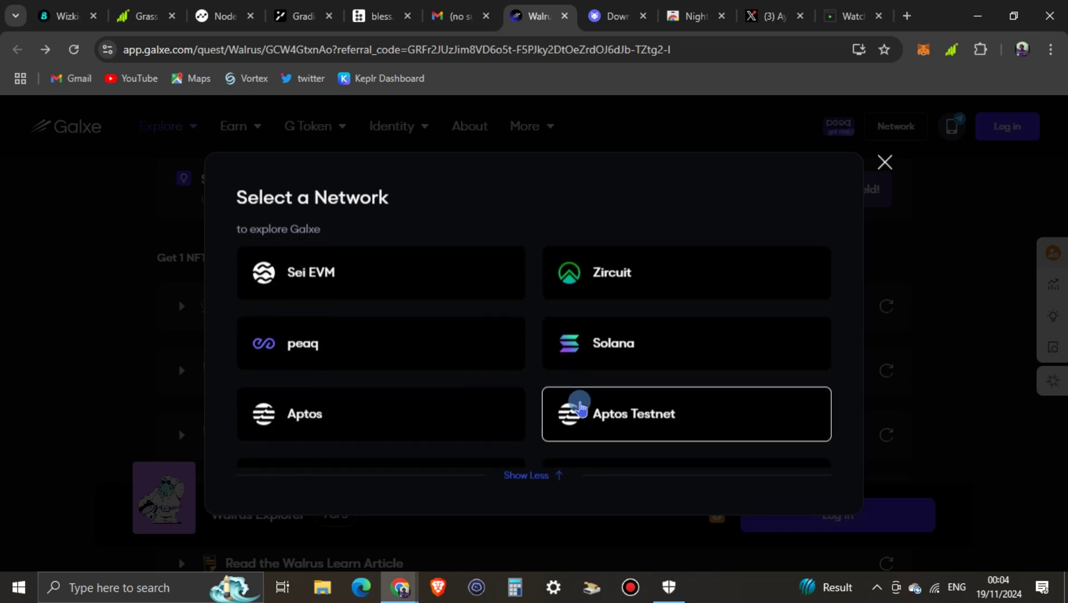
scroll(617, 393, "down", 3)
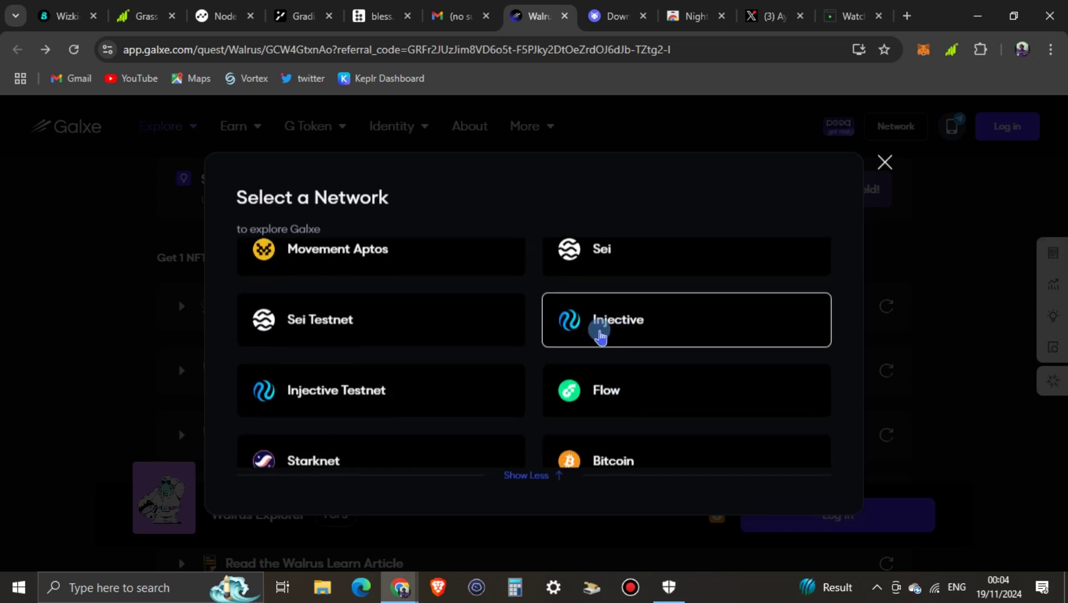
scroll(598, 338, "down", 1)
scroll(596, 343, "down", 1)
left_click(424, 376)
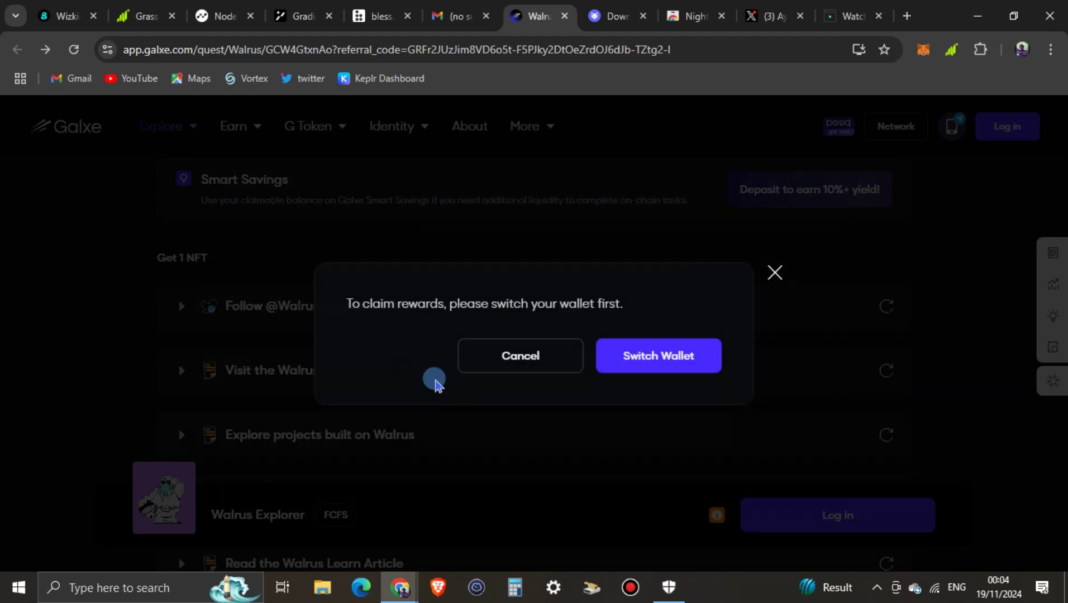
- Switch wallets and log in with the Sui wallet, confirming the selected network
left_click(624, 350)
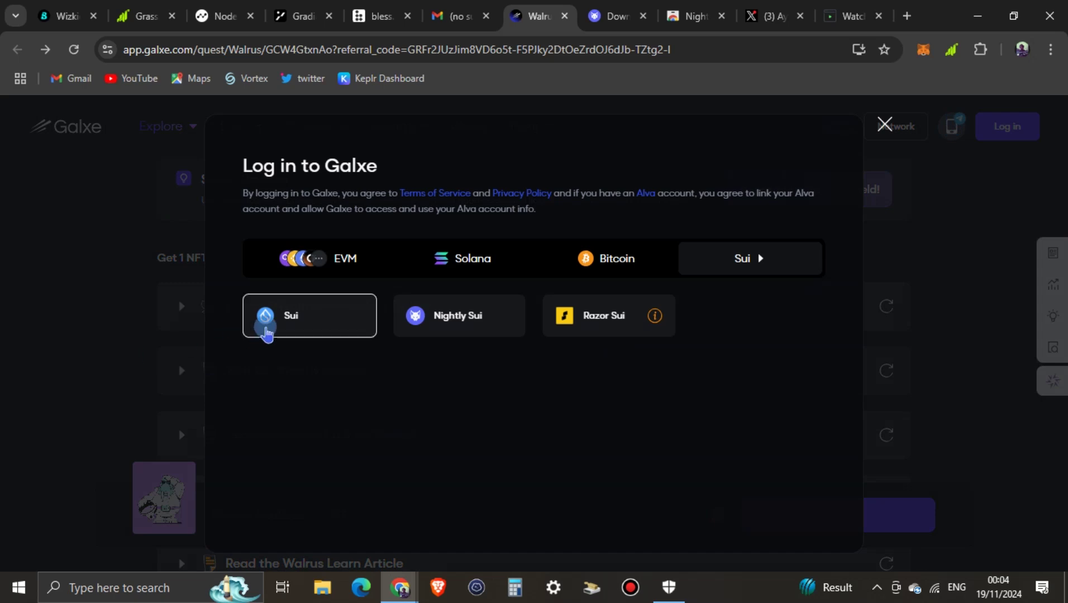
left_click(266, 330)
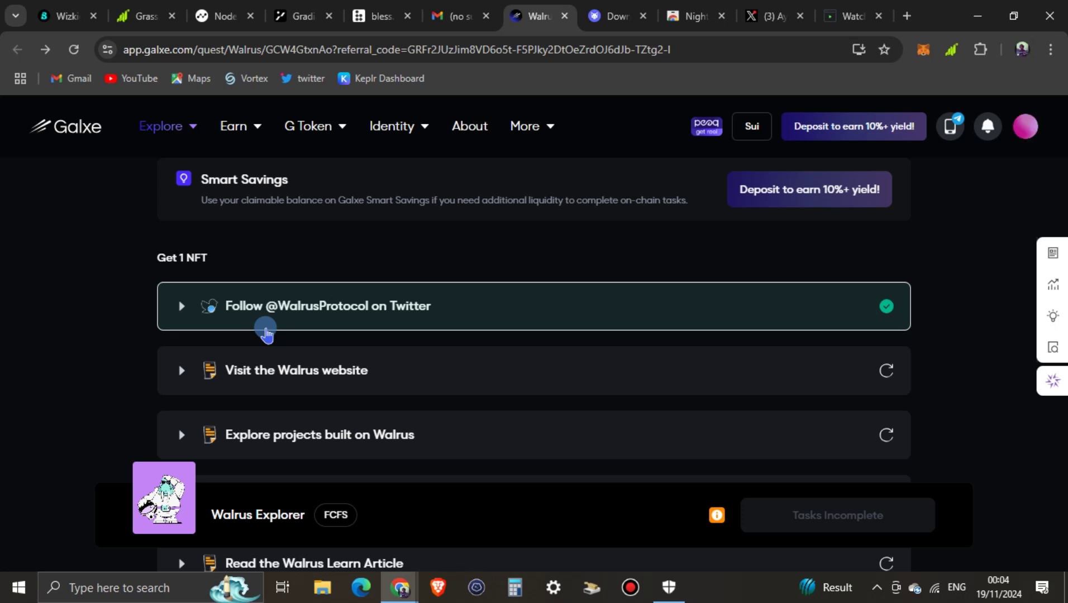
left_click(752, 130)
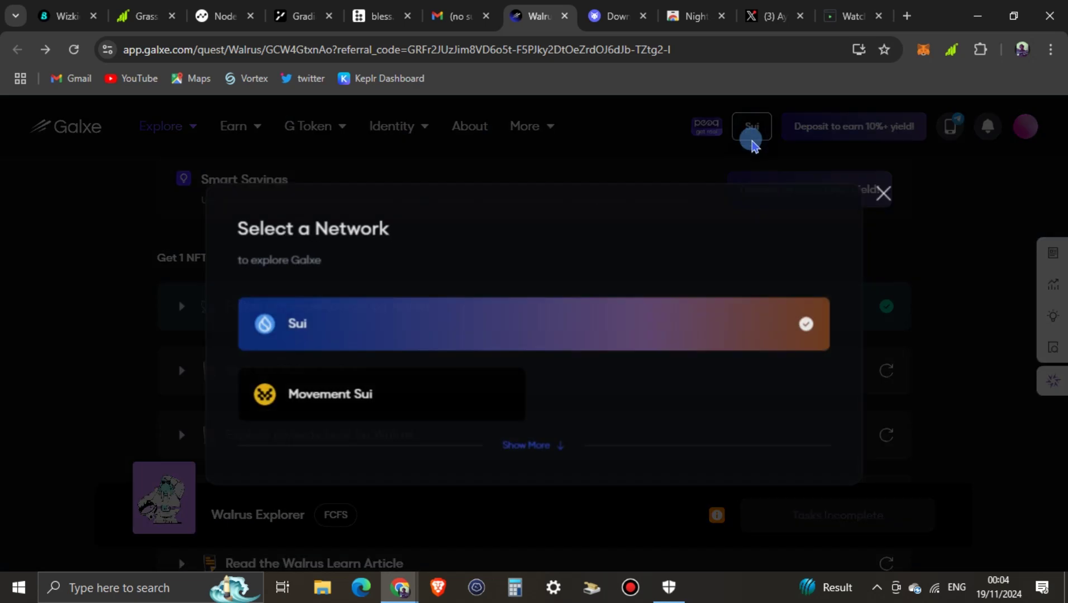
left_click(879, 197)
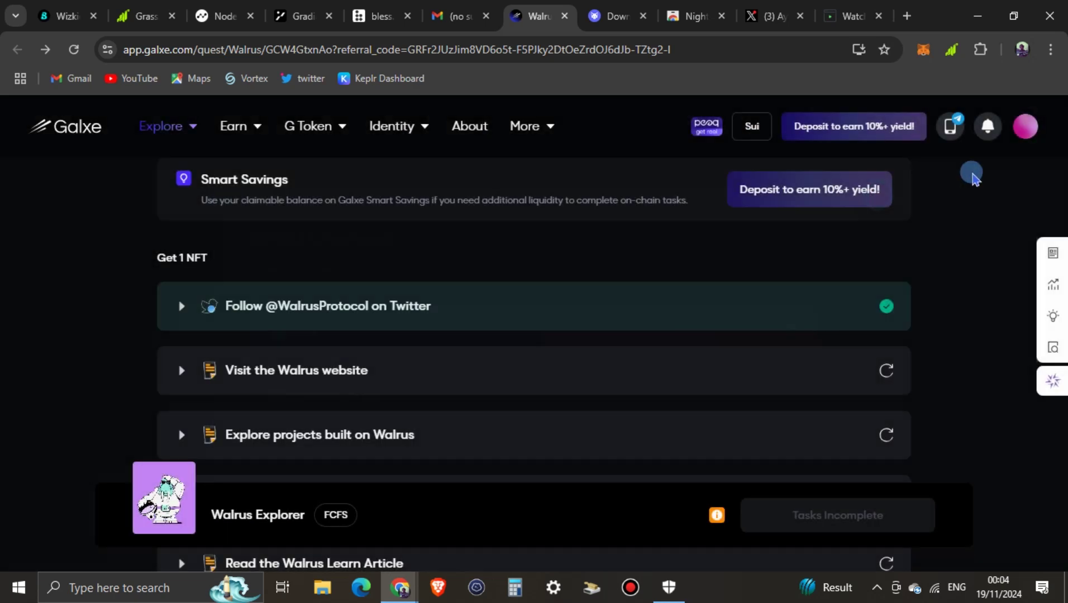
- View the account's profile page and return to the Walrus quest page
mouse_move(1025, 126)
left_click(828, 351)
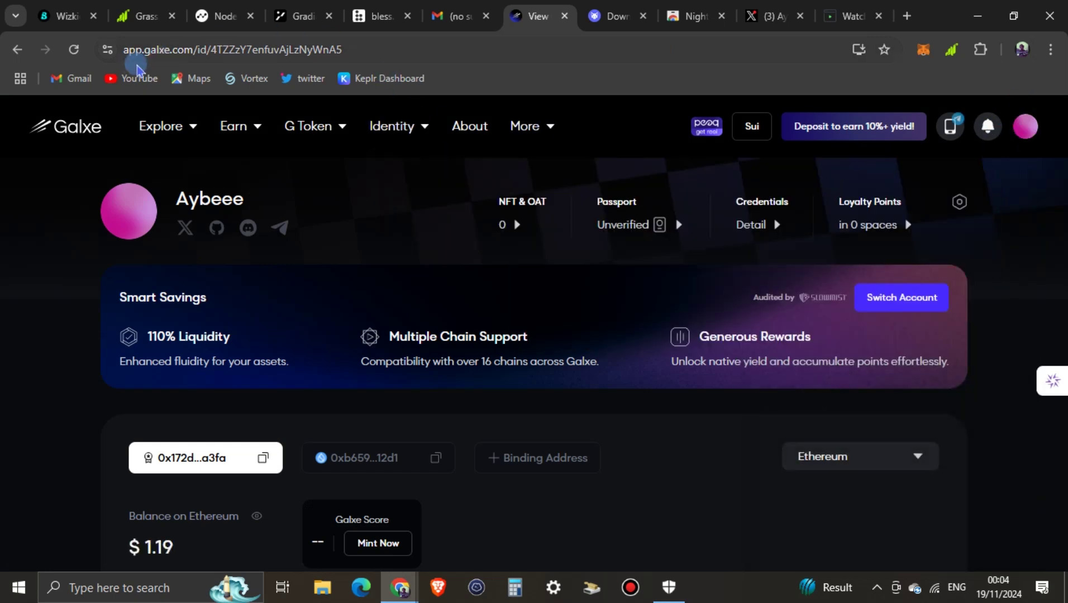
left_click(18, 49)
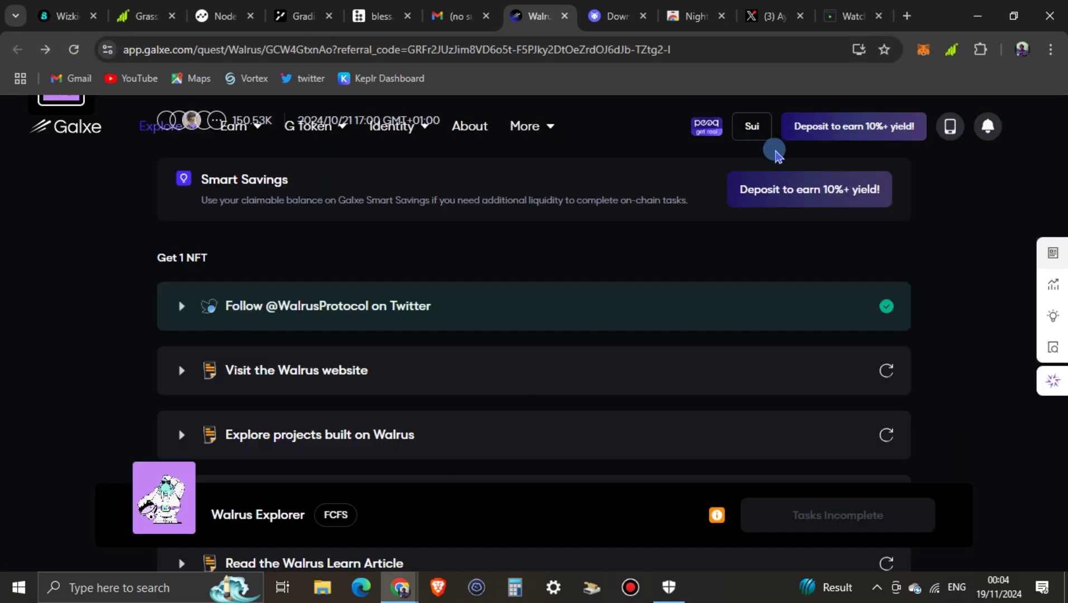
left_click(1027, 126)
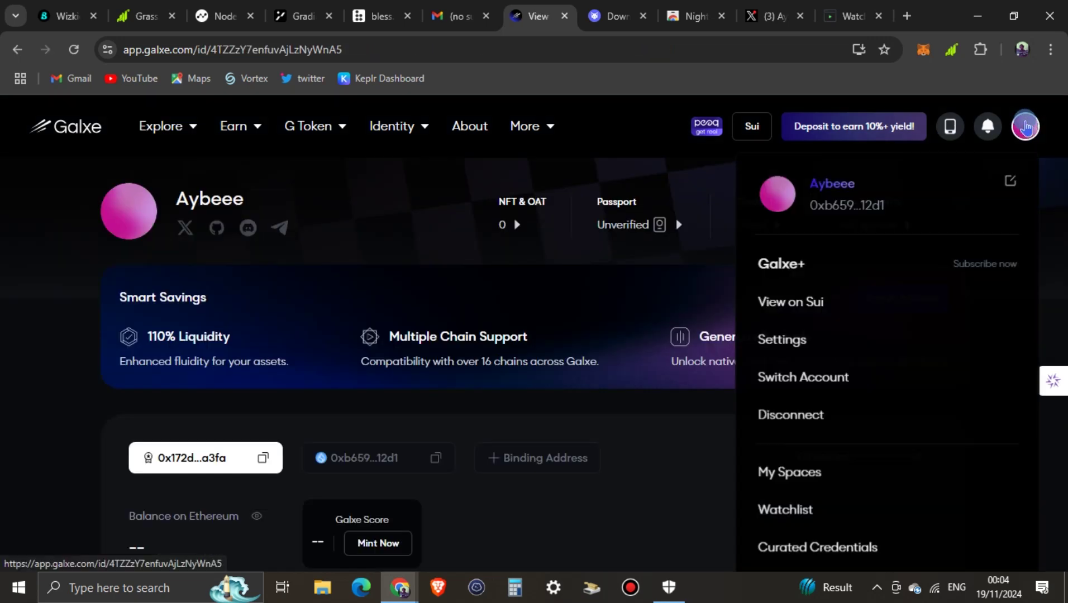
left_click(24, 58)
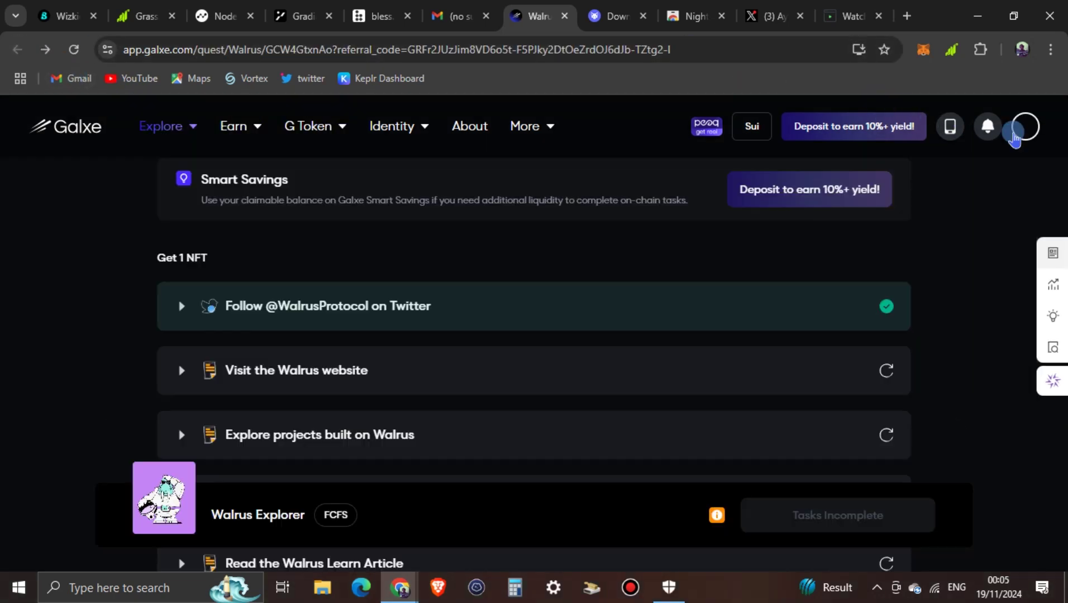
- Disconnect the wallet from Galxe and show Chrome's installed extensions
mouse_move(1015, 140)
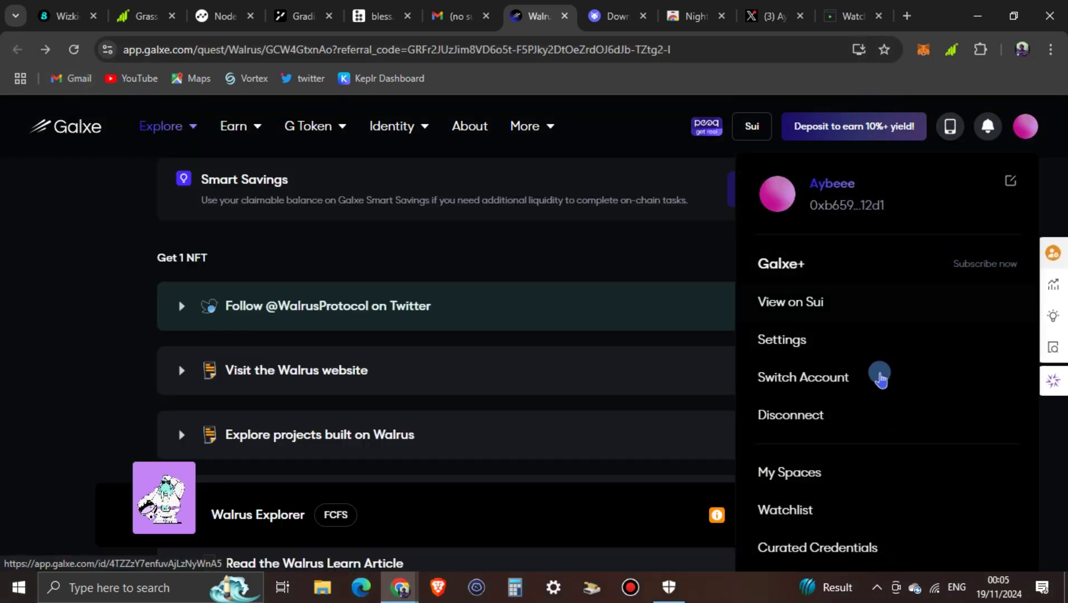
left_click(757, 416)
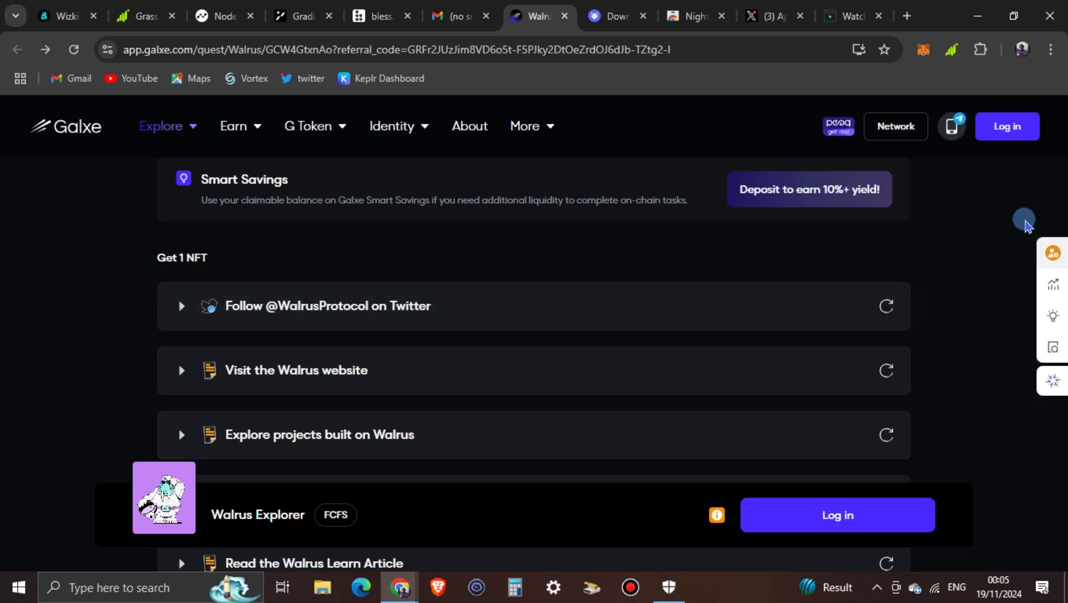
left_click(981, 50)
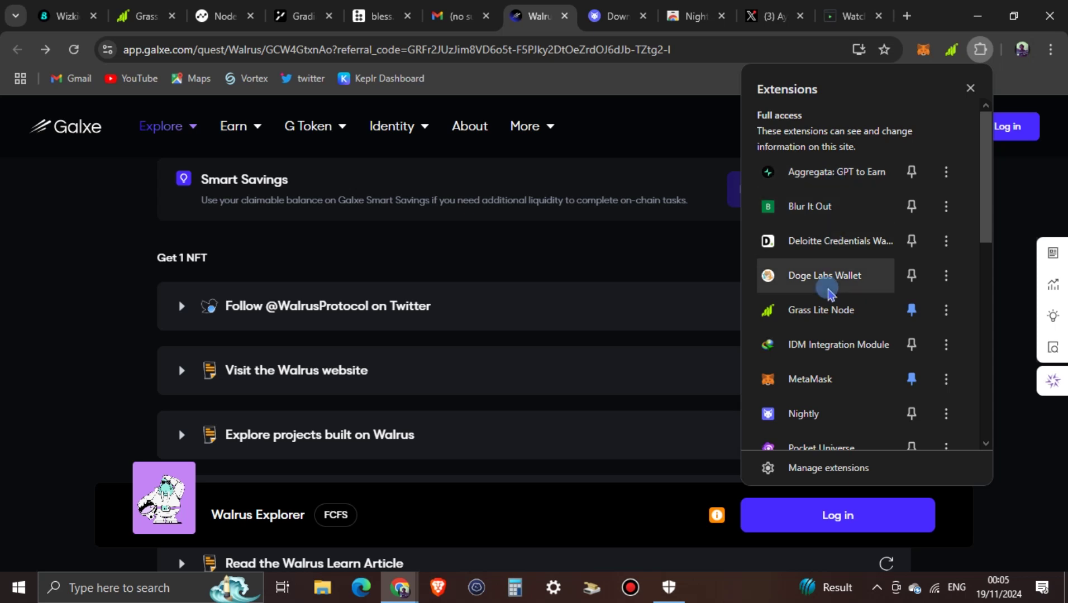
- Review the installed wallet extensions, including Petra Aptos Wallet and Phantom, on chrome://extensions
scroll(806, 435, "down", 1)
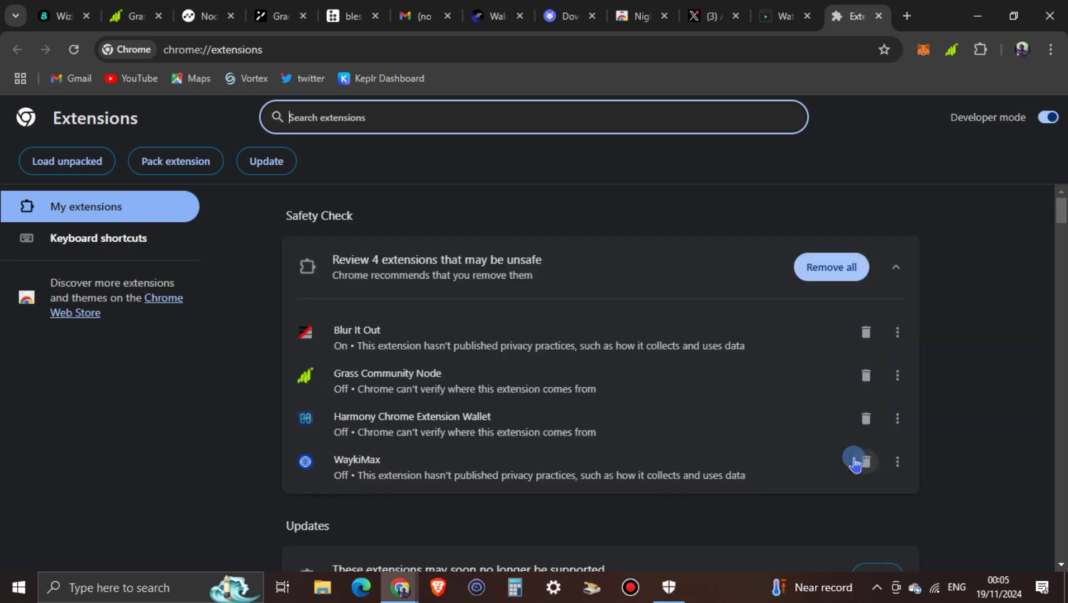
scroll(457, 234, "down", 15)
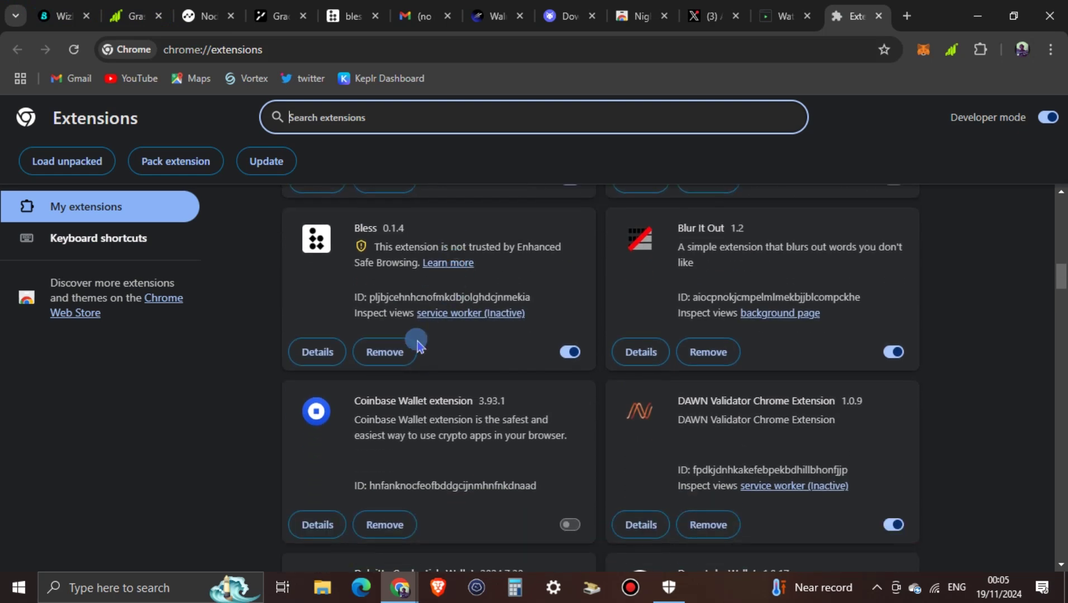
scroll(438, 337, "up", 8)
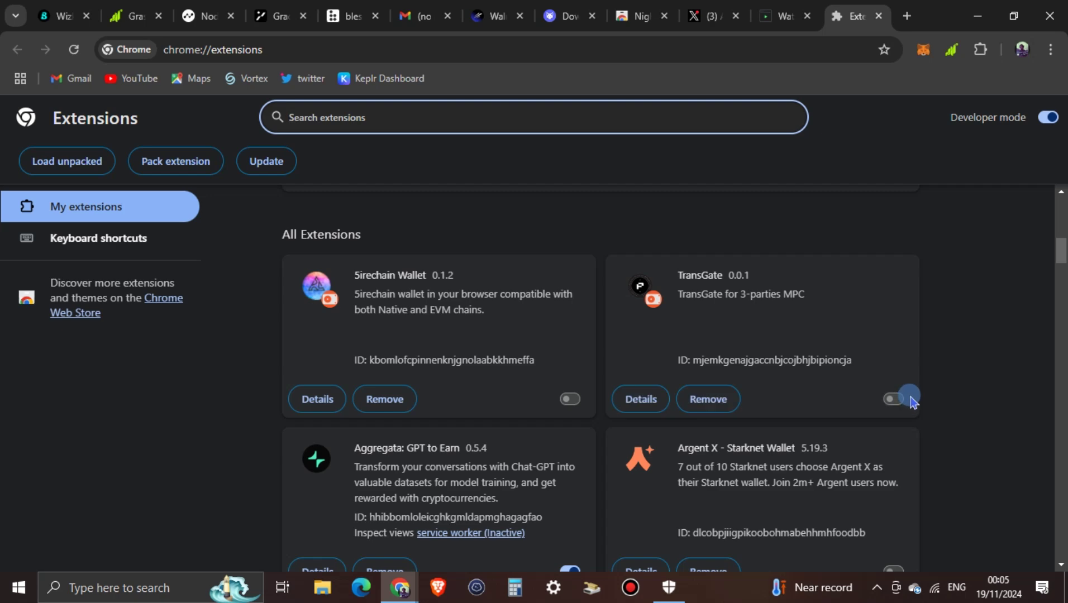
scroll(900, 410, "down", 5)
scroll(899, 402, "up", 3)
scroll(882, 411, "down", 4)
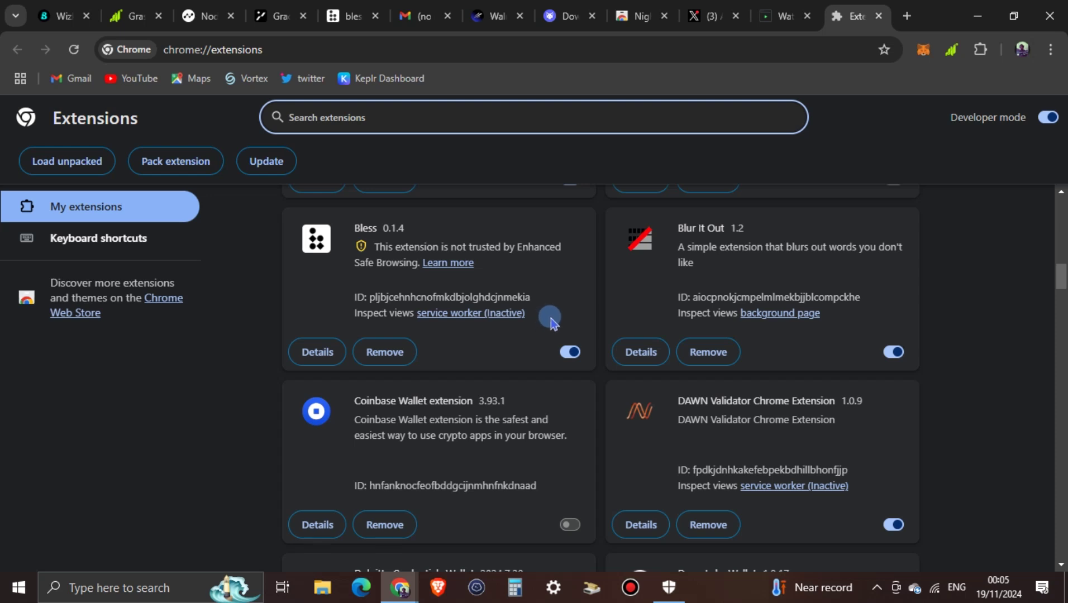
scroll(550, 321, "down", 3)
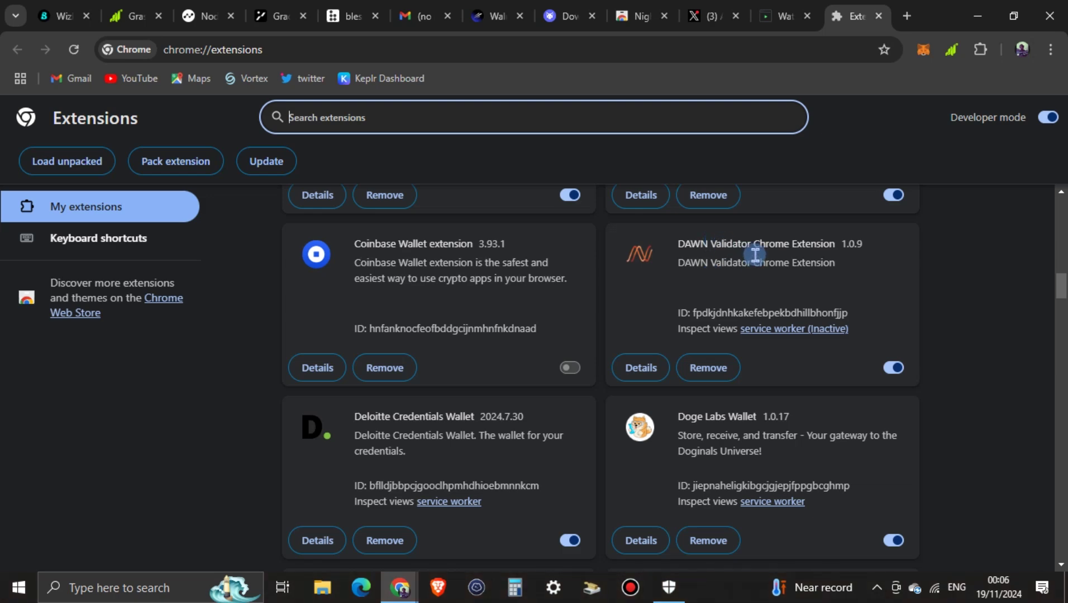
scroll(744, 251, "down", 3)
scroll(744, 252, "up", 3)
scroll(757, 251, "down", 6)
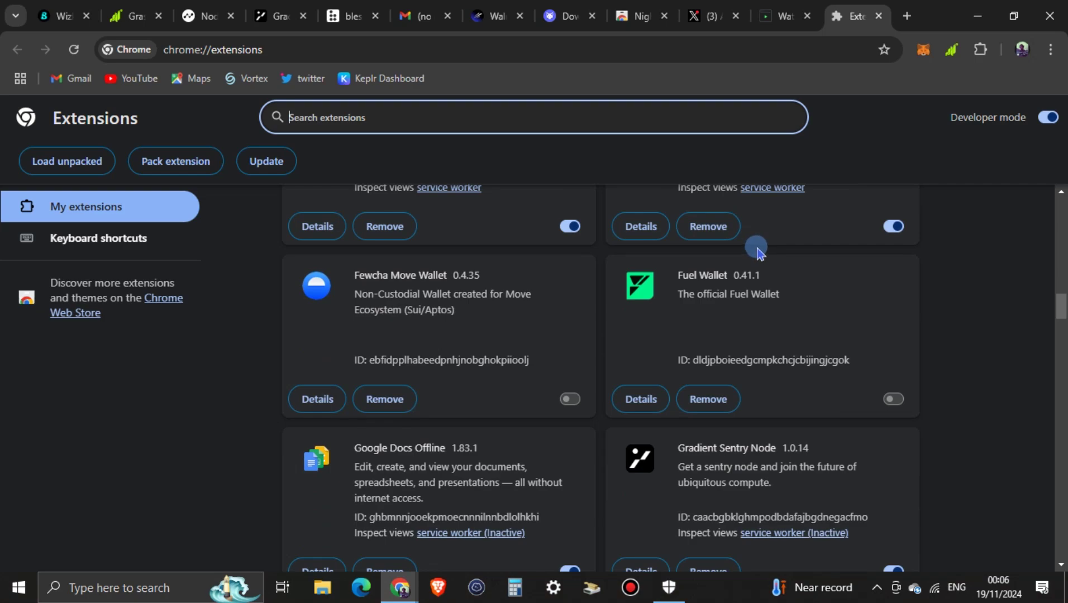
scroll(756, 250, "up", 2)
scroll(756, 248, "down", 15)
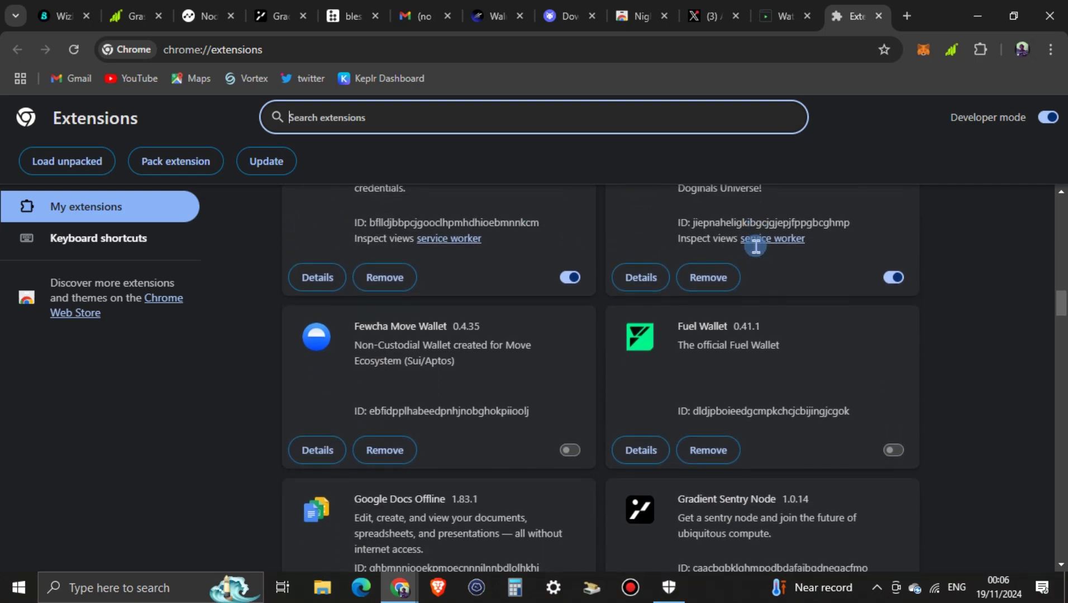
scroll(756, 247, "down", 15)
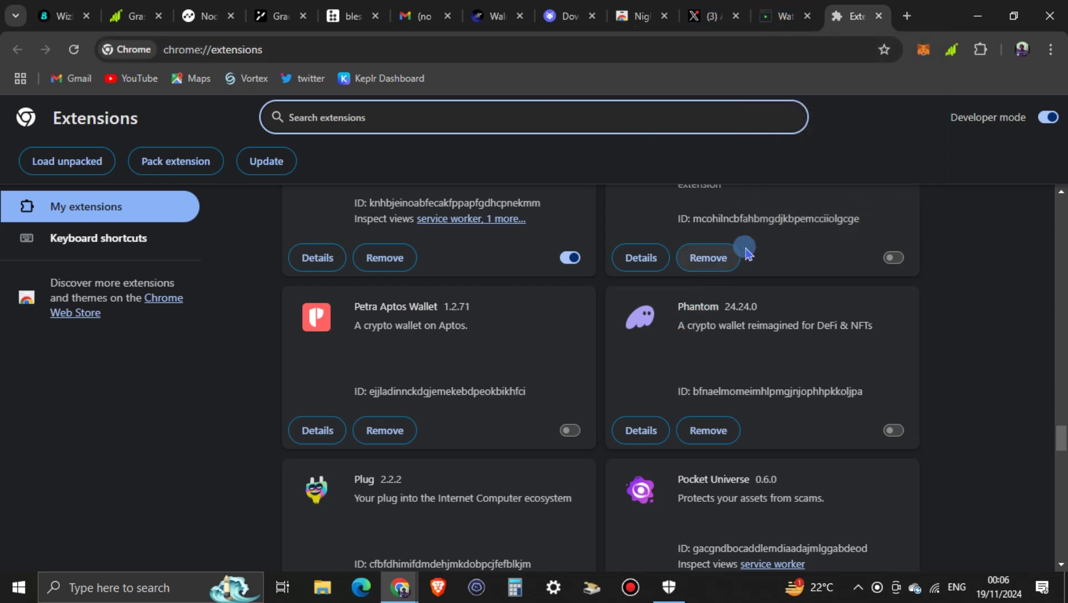
- Reload the Walrus Starter Quest tab and dismiss the login dialog without logging in
left_click(497, 16)
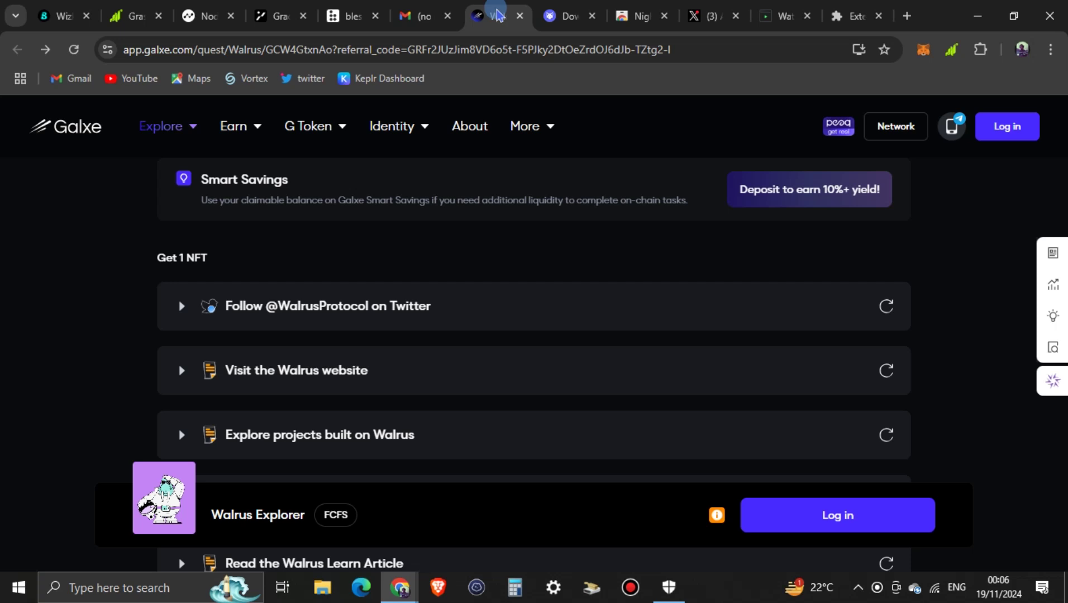
left_click(80, 49)
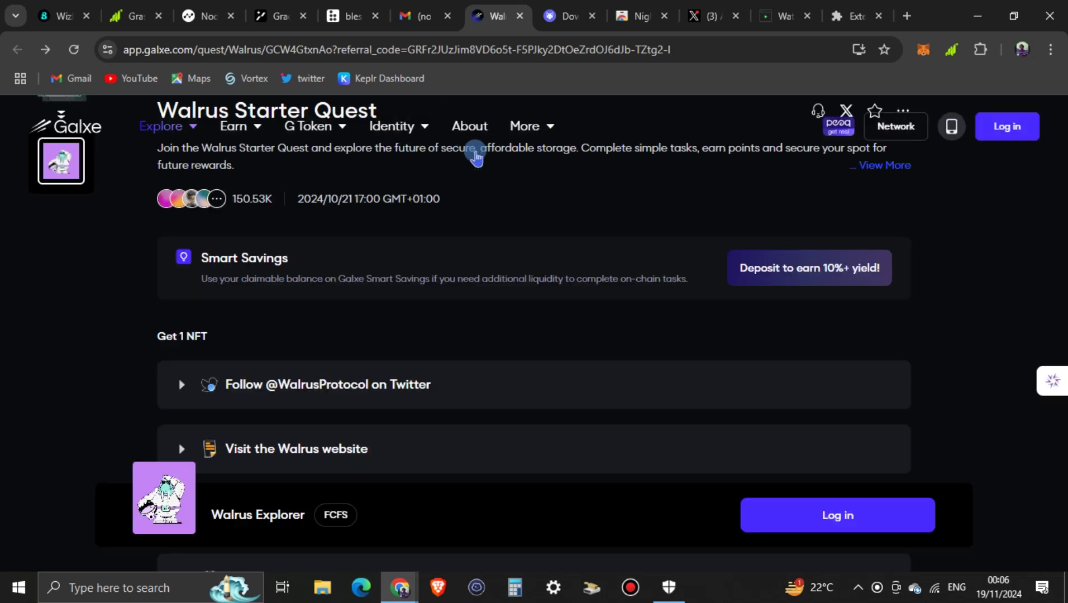
left_click(1029, 135)
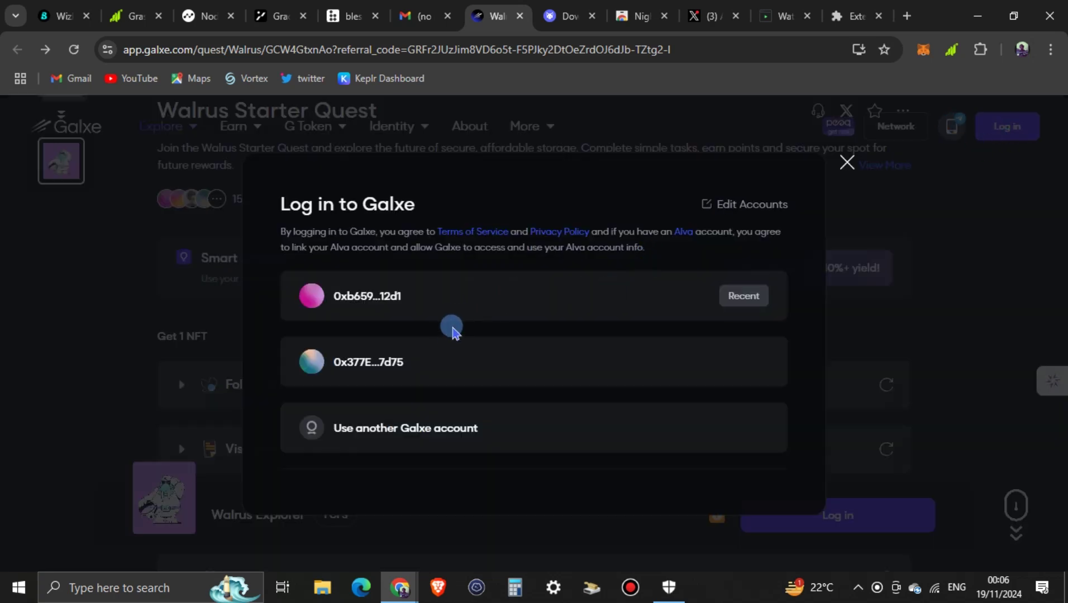
left_click(846, 165)
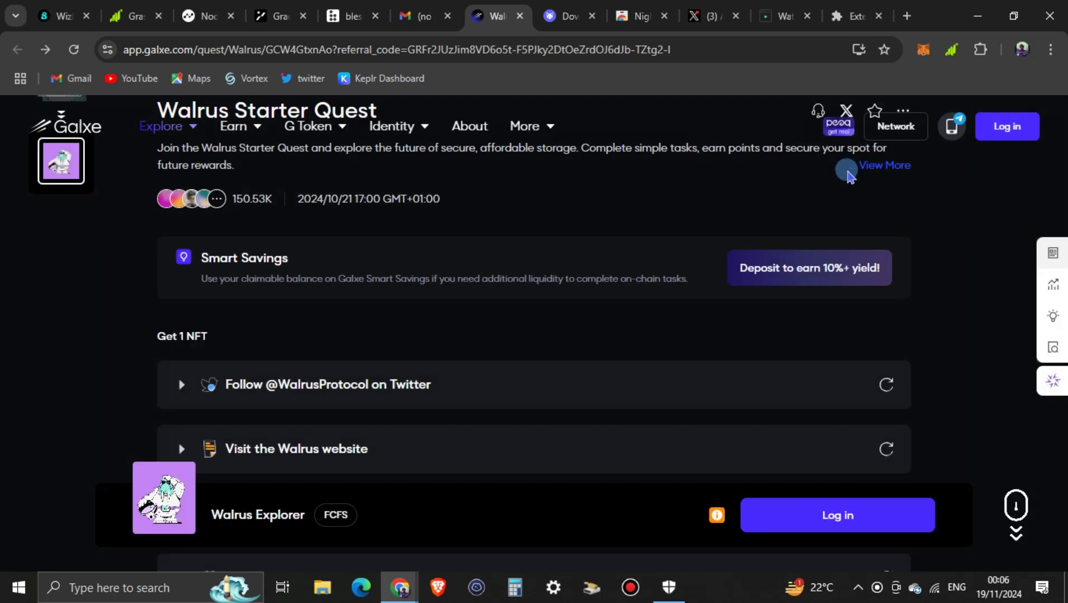
scroll(923, 166, "up", 3)
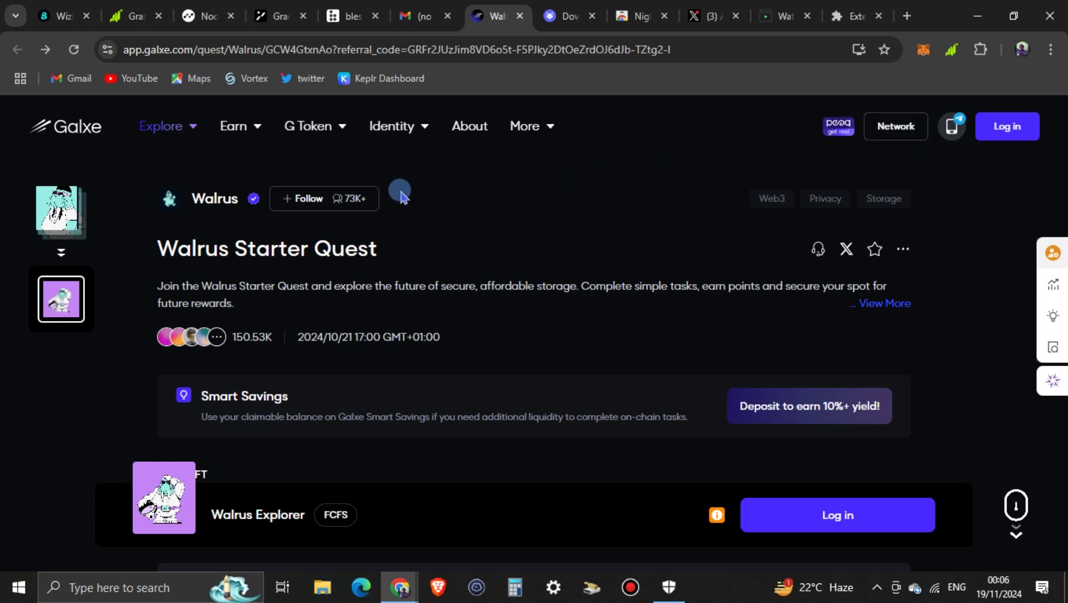
- Log in to Galxe via More Networks > Sui using the Sui wallet
left_click(351, 201)
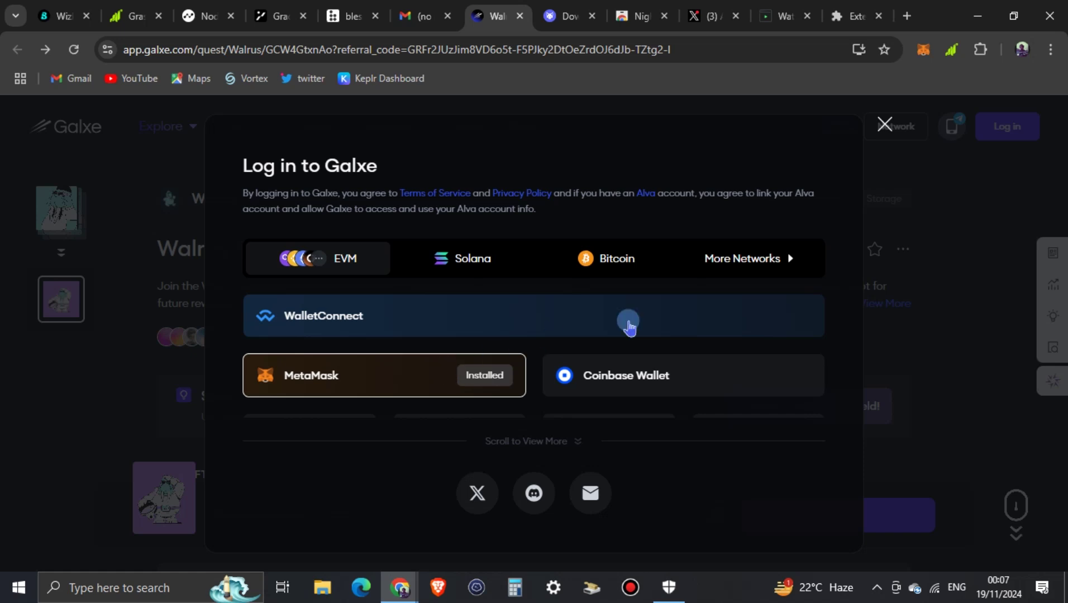
left_click(792, 262)
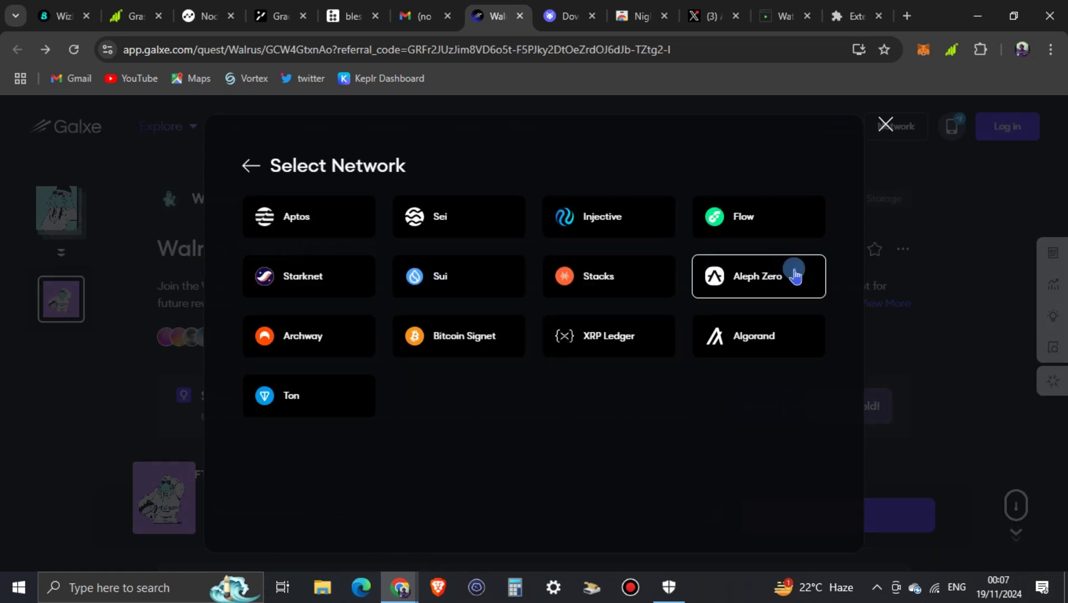
left_click(469, 285)
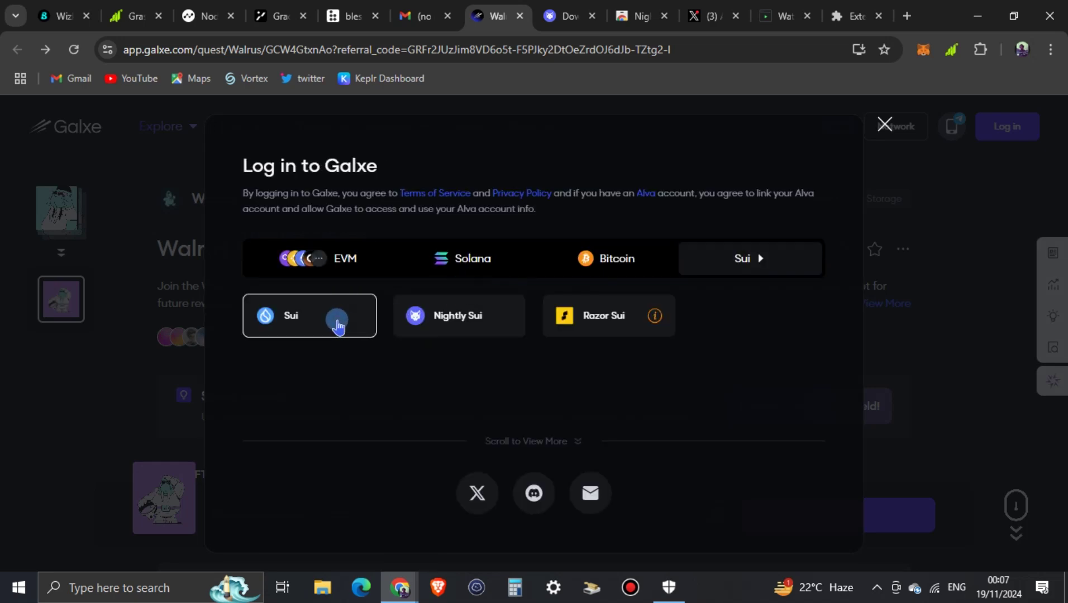
left_click(338, 326)
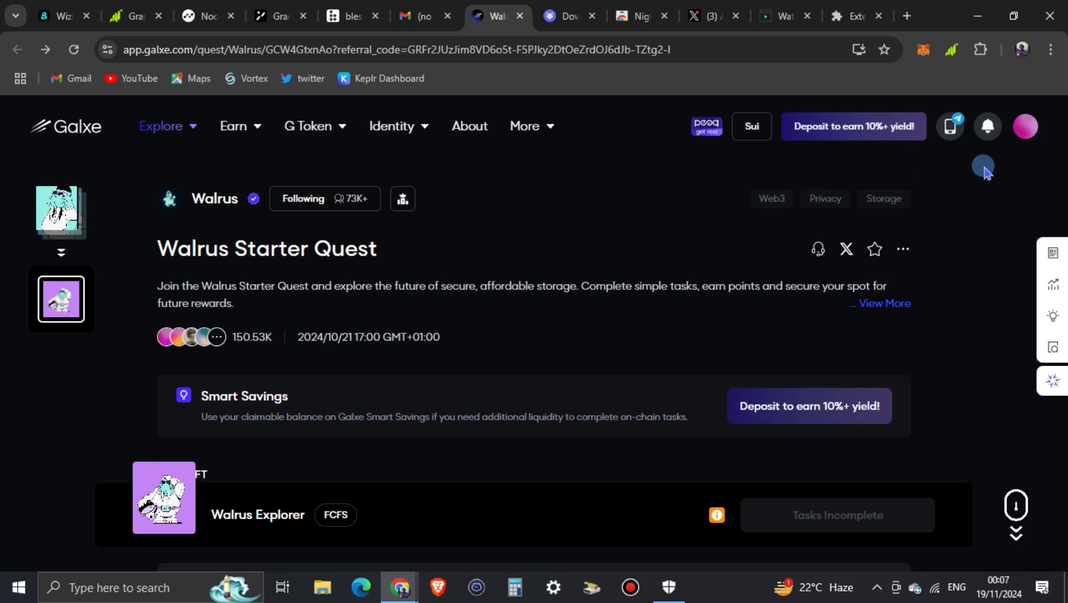
mouse_move(1024, 129)
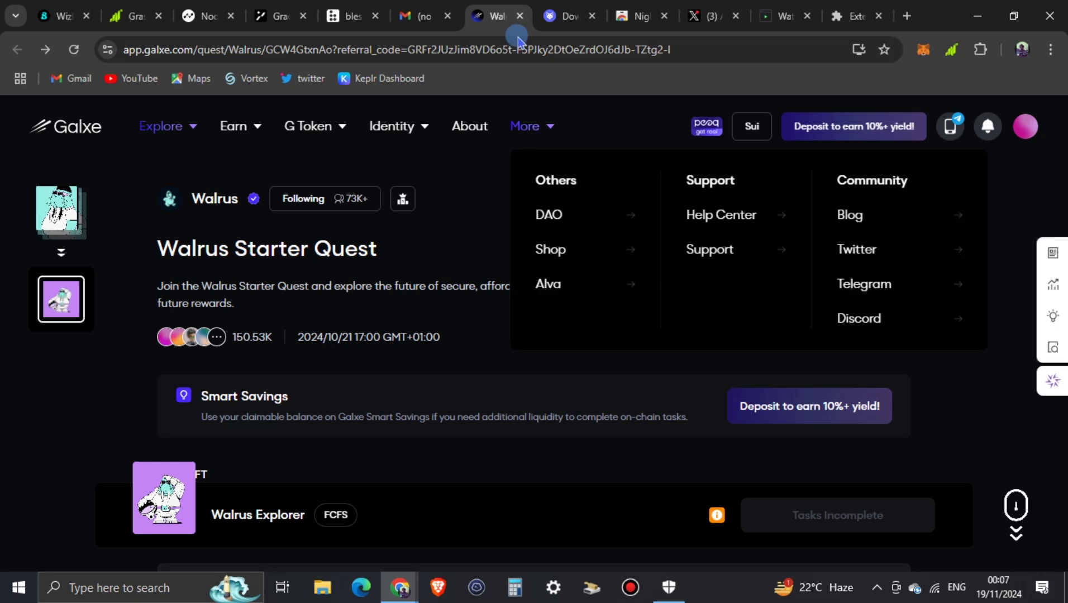
- Start the Visit the Walrus website task, opening walrus.xyz in a new tab
scroll(468, 278, "down", 5)
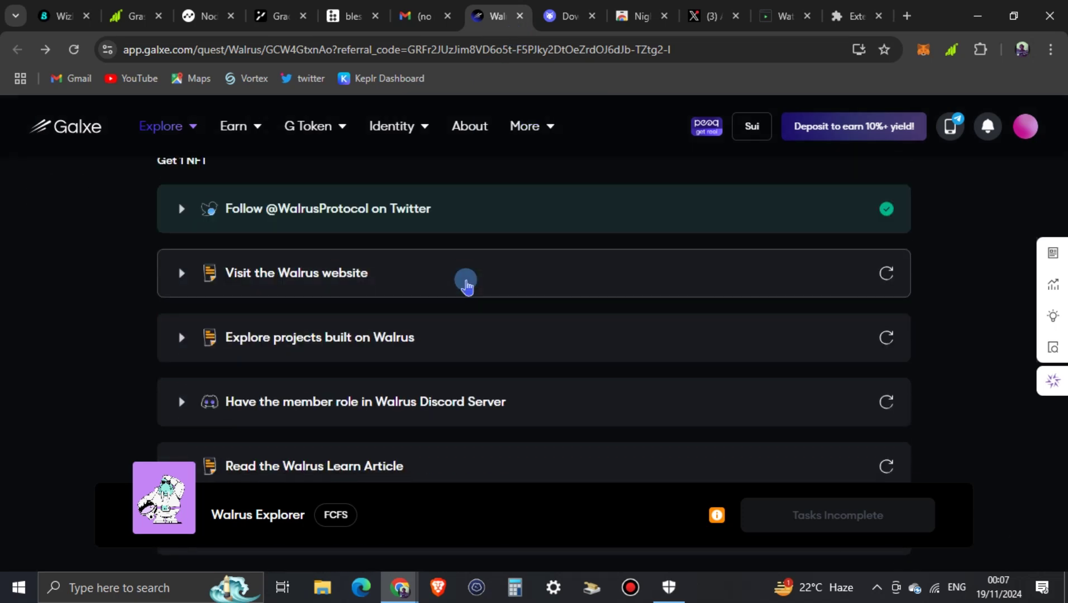
left_click(335, 282)
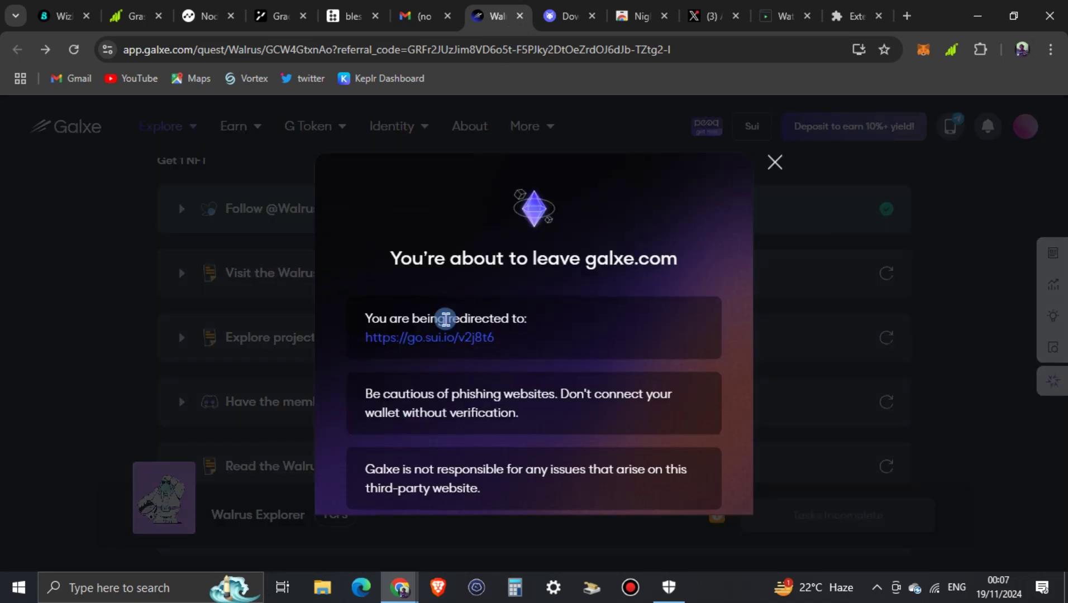
scroll(509, 326, "down", 2)
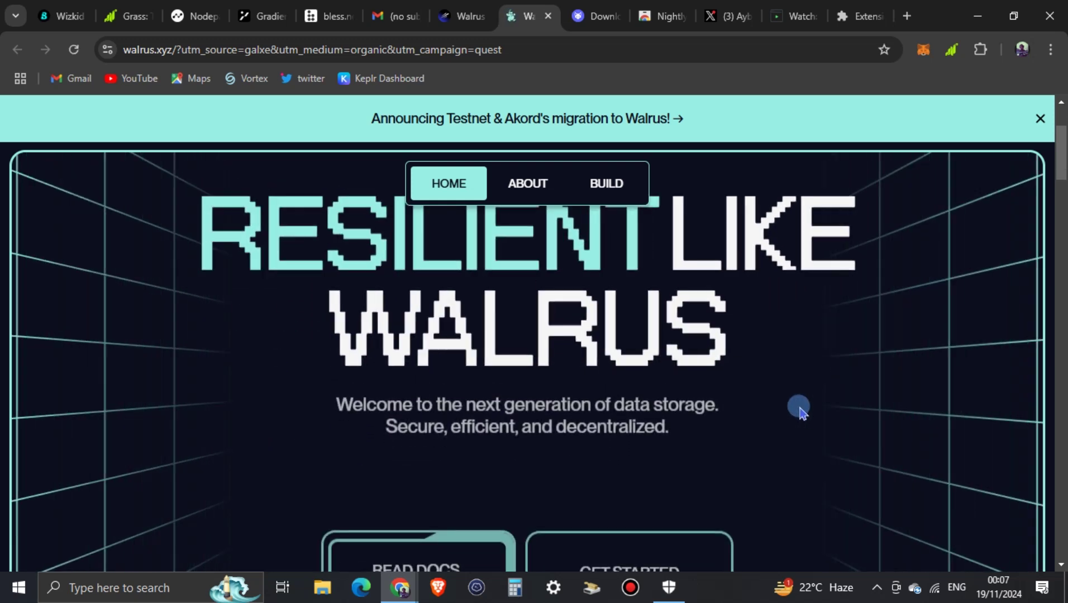
- Scroll down through the walrus.xyz homepage
scroll(799, 405, "down", 3)
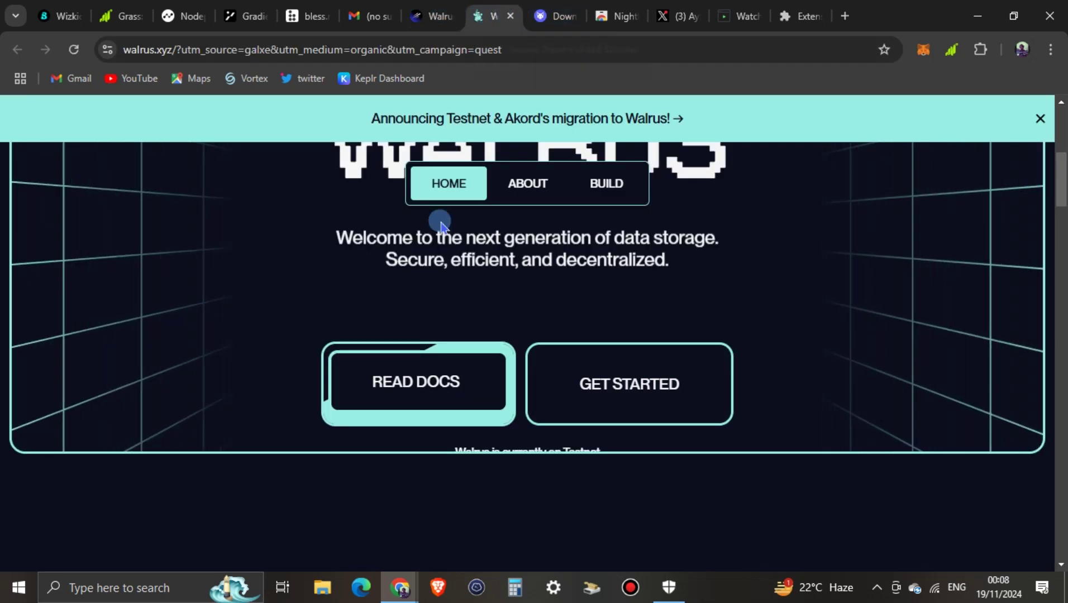
scroll(476, 263, "down", 3)
scroll(477, 268, "down", 15)
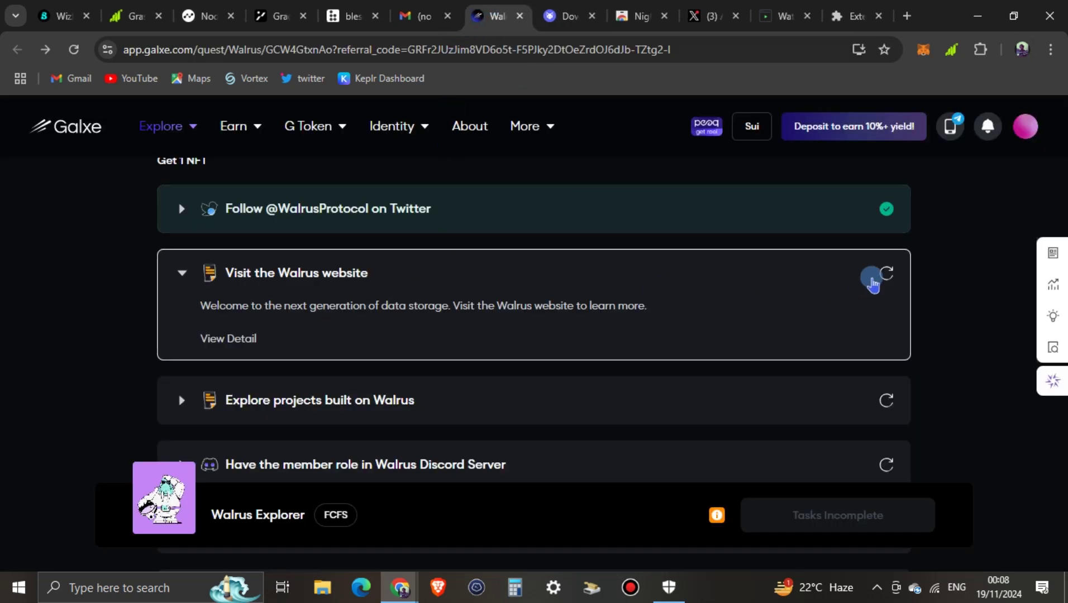
- Verify the Visit the Walrus website task, then open and verify Explore projects built on Walrus
left_click(892, 277)
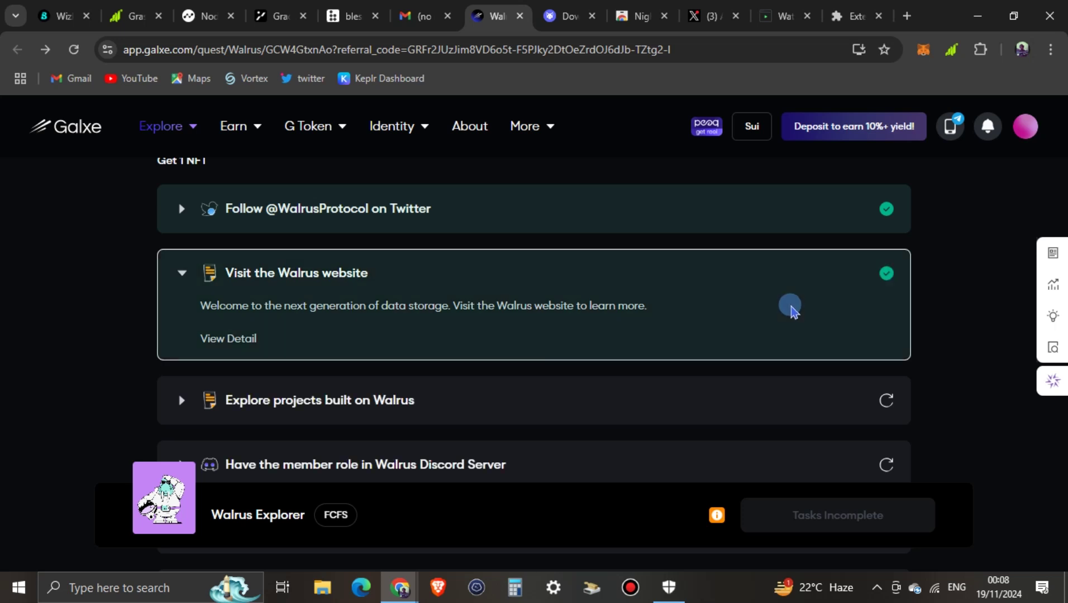
left_click(371, 401)
scroll(424, 398, "down", 3)
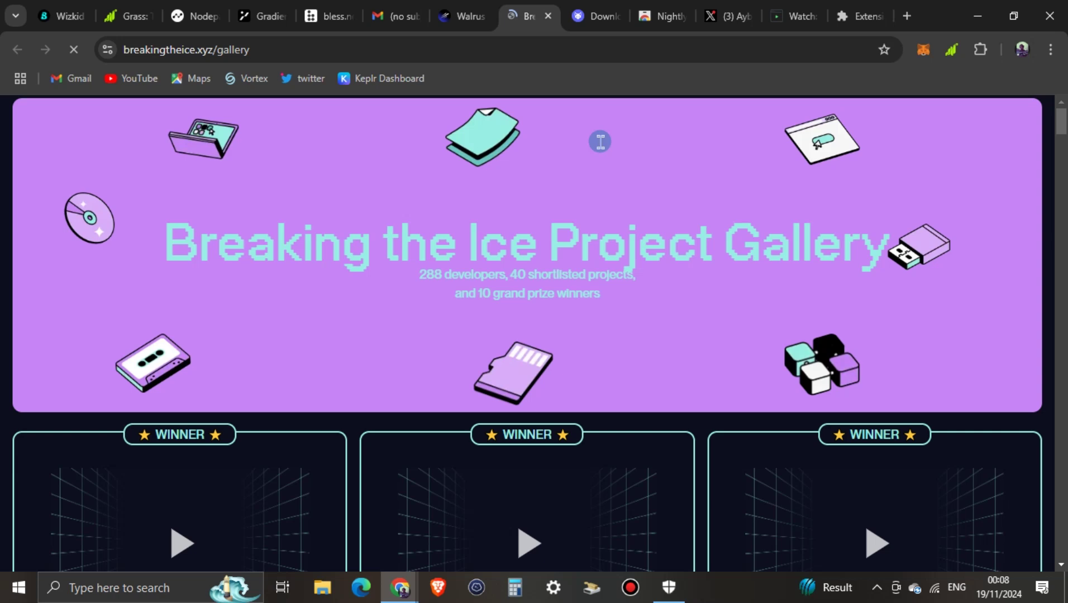
left_click(548, 16)
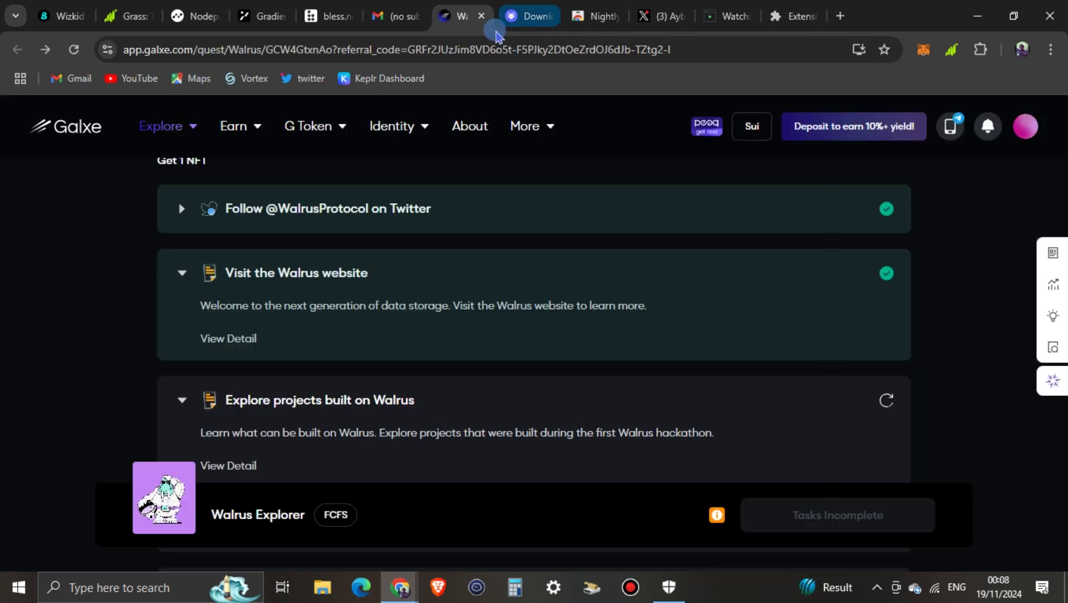
left_click(885, 399)
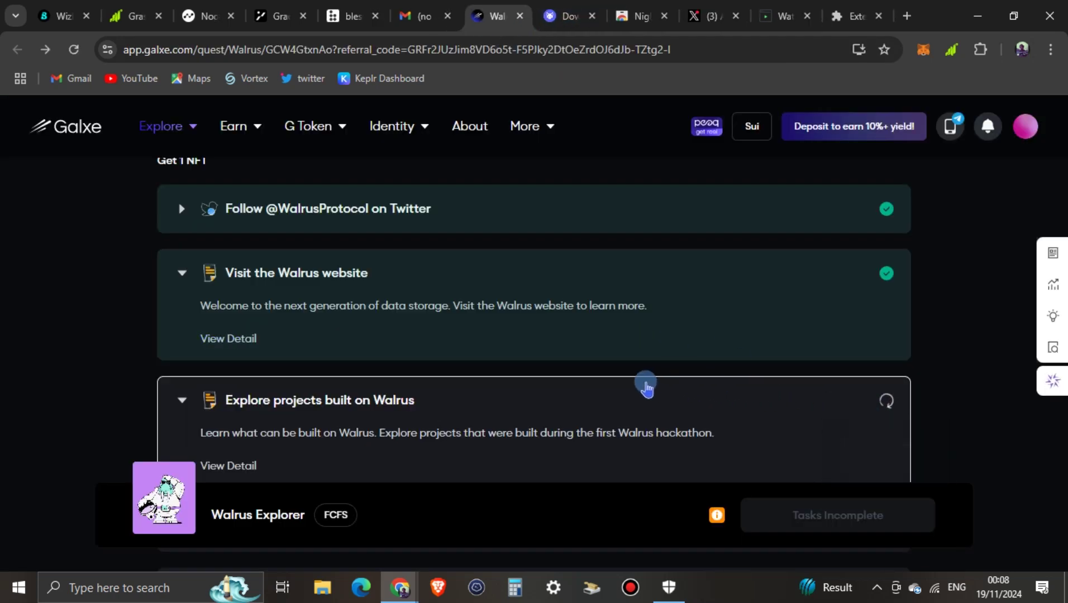
scroll(601, 374, "down", 4)
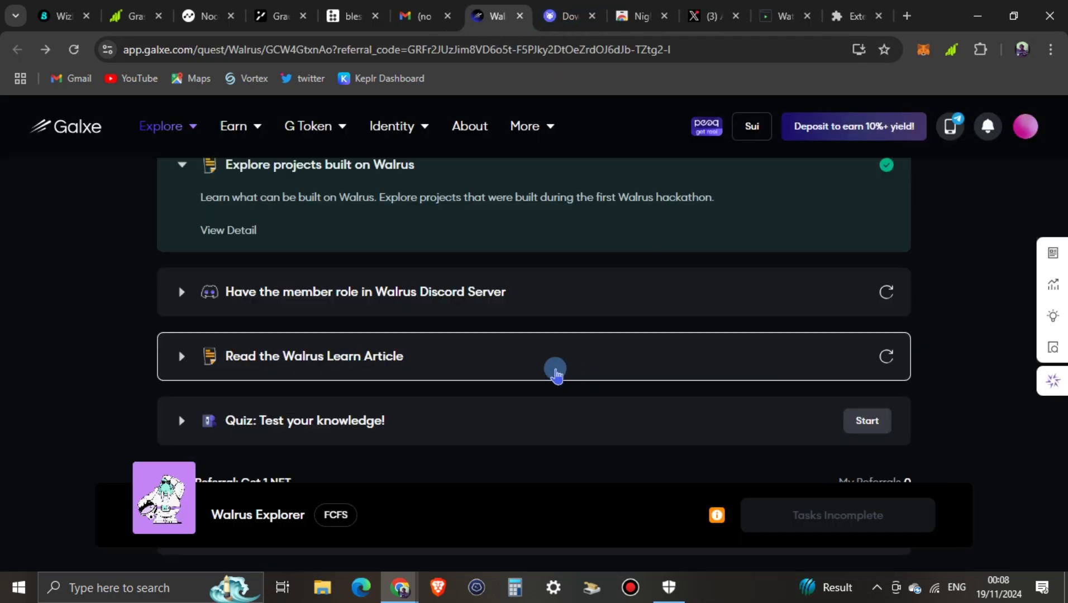
- Start the Walrus Discord member role task, choose Go Now to link Discord, and return to the quest
left_click(371, 304)
left_click(639, 376)
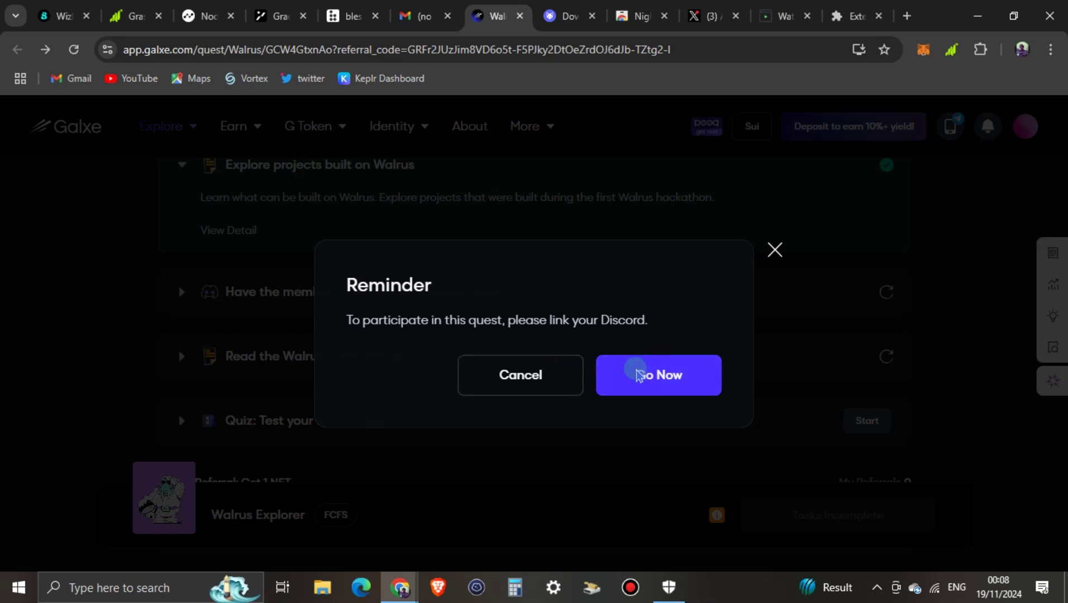
left_click(478, 24)
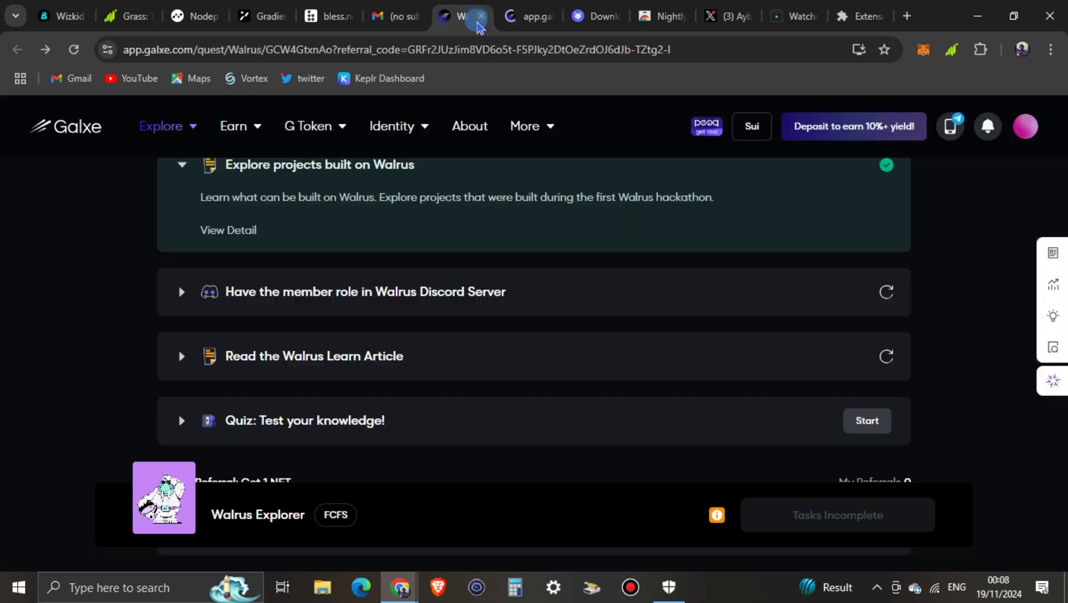
scroll(446, 259, "down", 3)
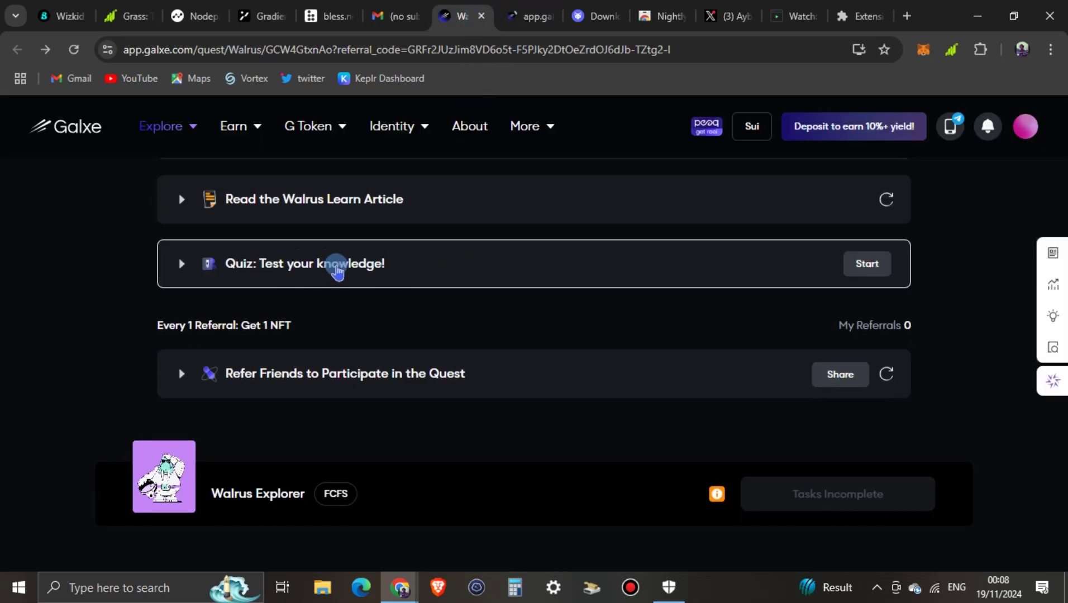
scroll(337, 270, "up", 1)
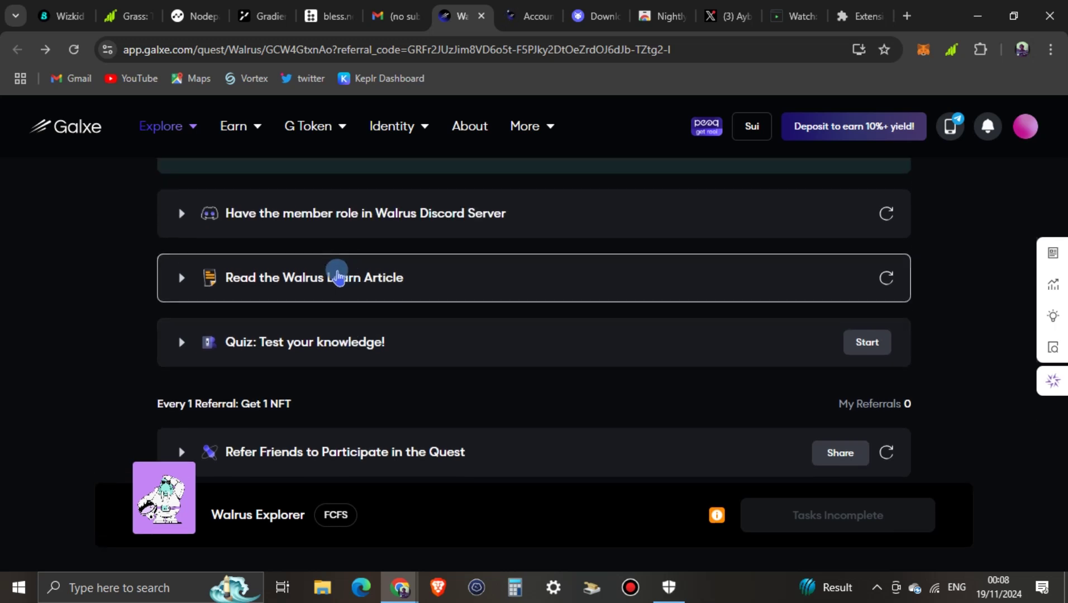
- In Account Settings, choose Connect Discord Account under Link Your Social TAGS
left_click(522, 19)
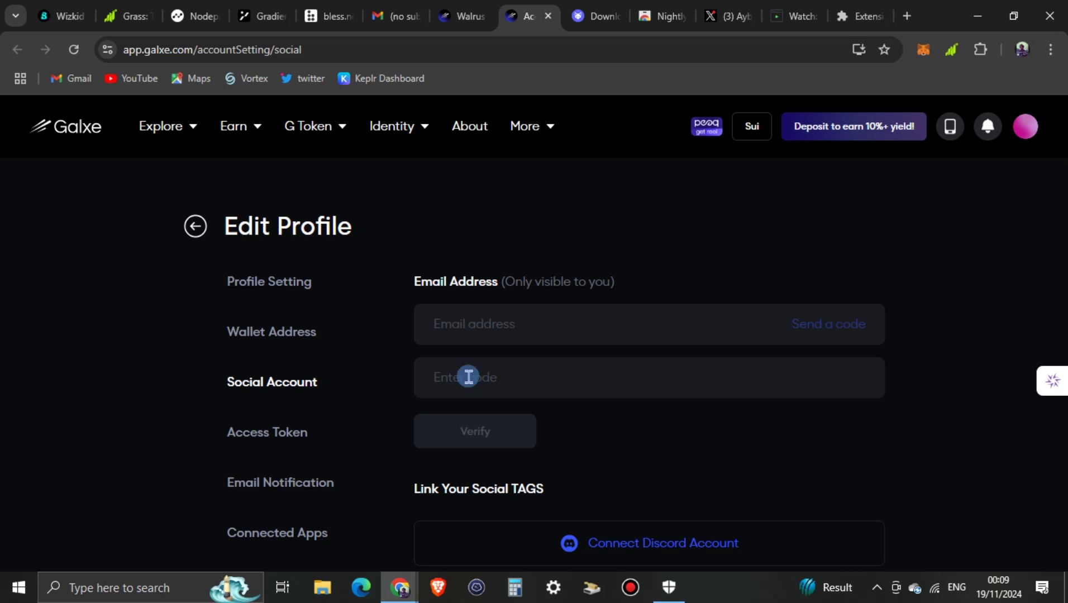
scroll(479, 378, "down", 4)
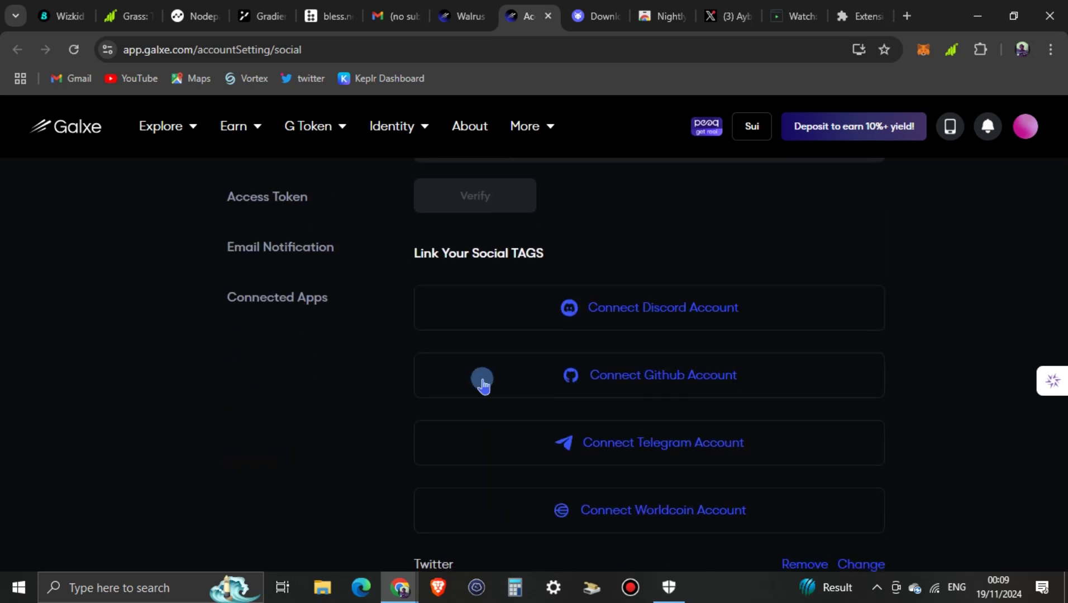
left_click(627, 318)
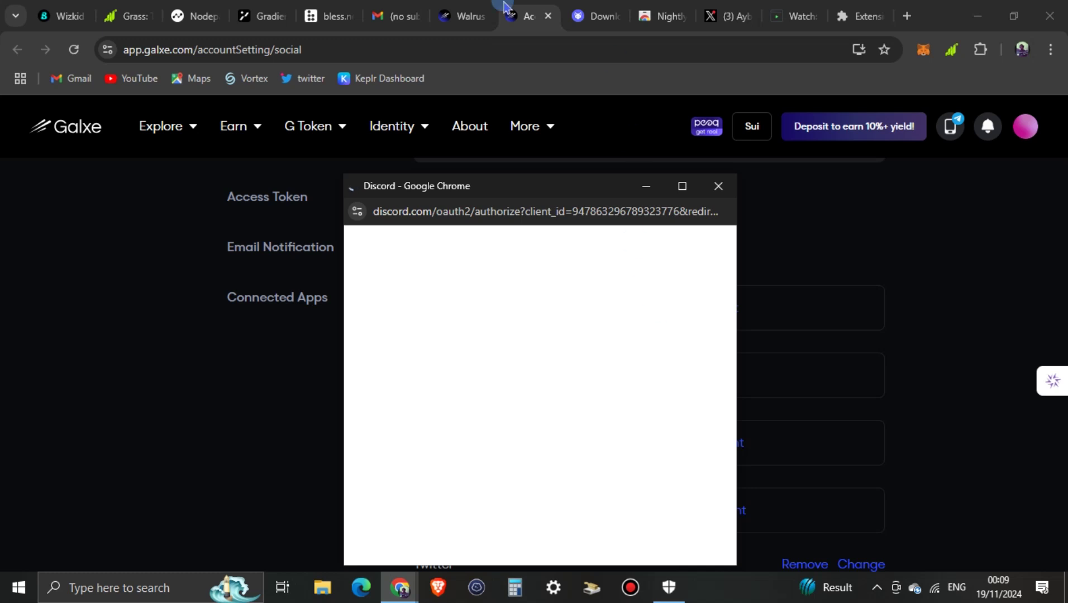
- Bring up the discord.com/invite/walrusprotocol invite page for the Walrus server
mouse_move(560, 7)
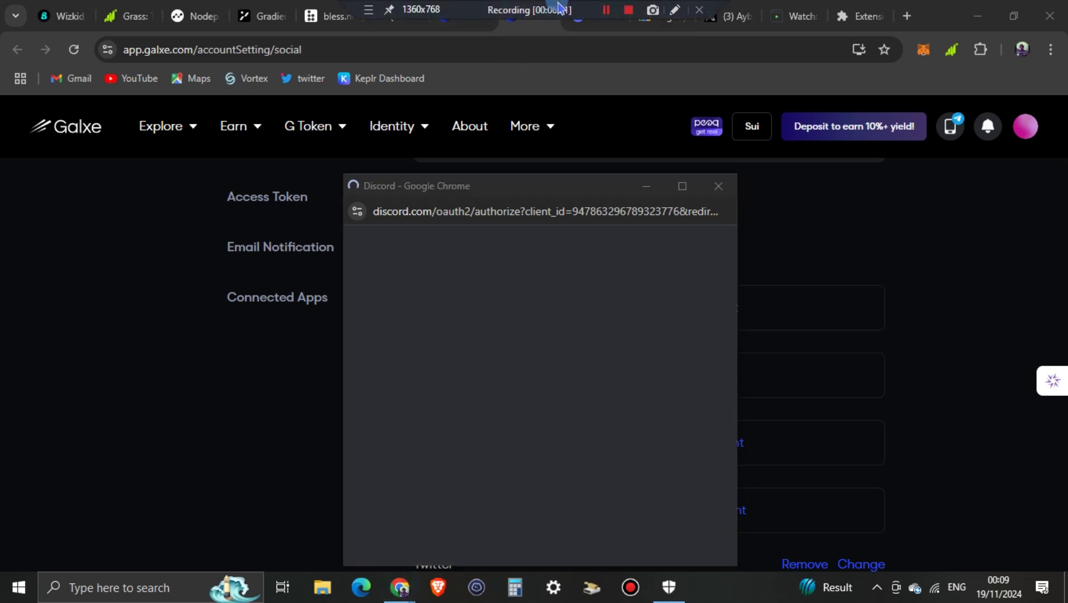
left_click(605, 11)
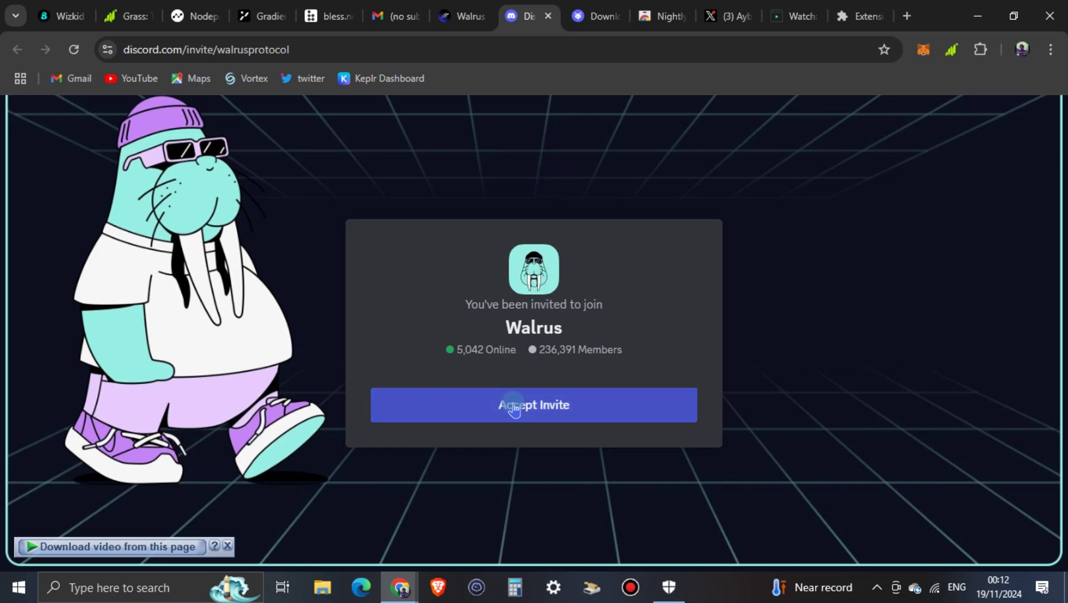
- Accept the Walrus server invite, retrying after the 'leave a server' error until the server opens
left_click(514, 407)
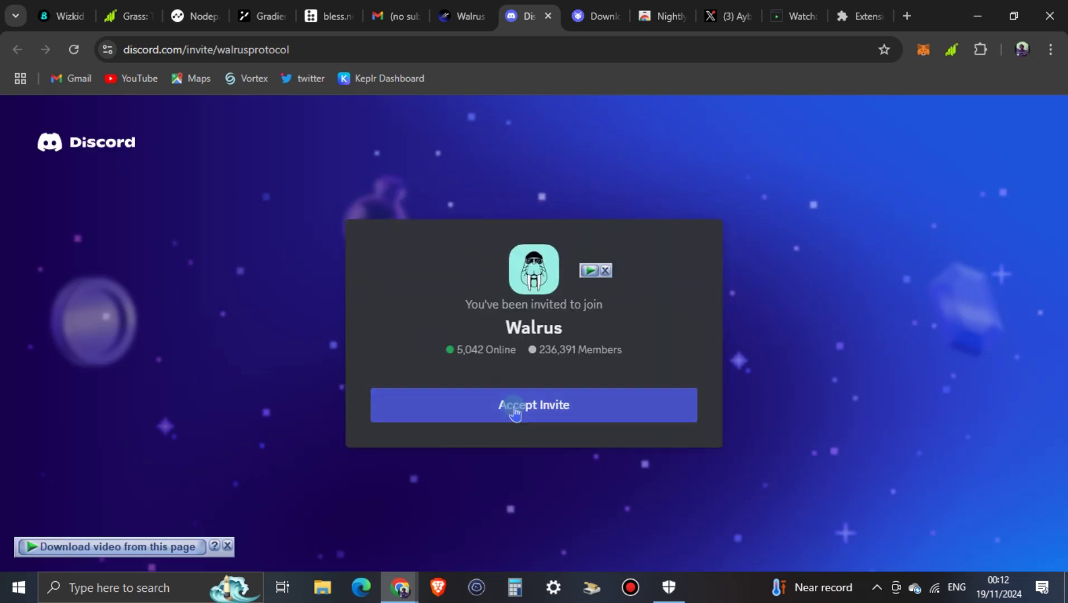
left_click(514, 410)
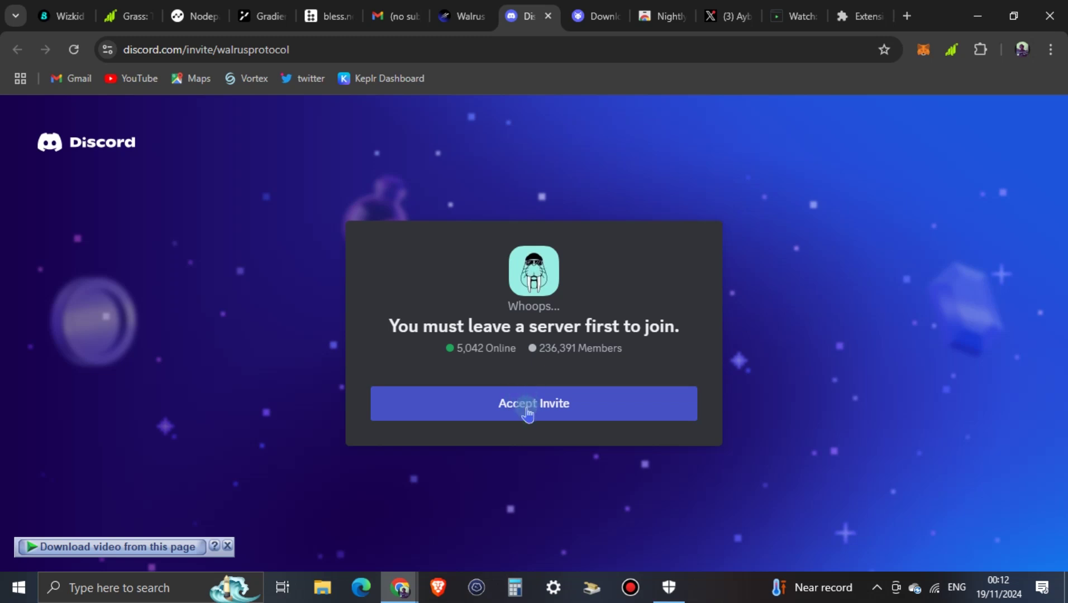
left_click(530, 397)
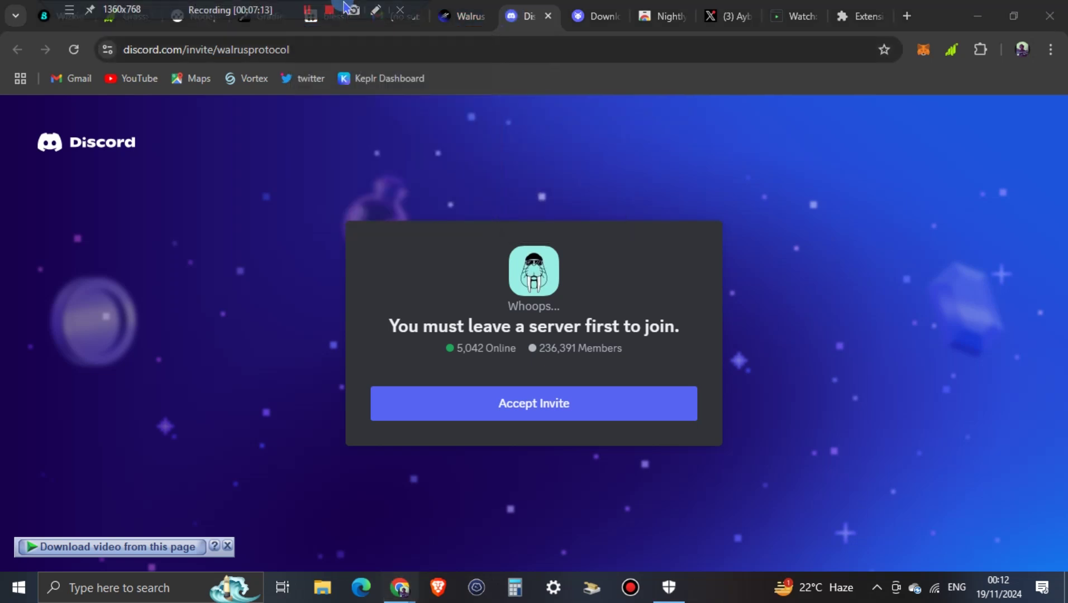
left_click(309, 9)
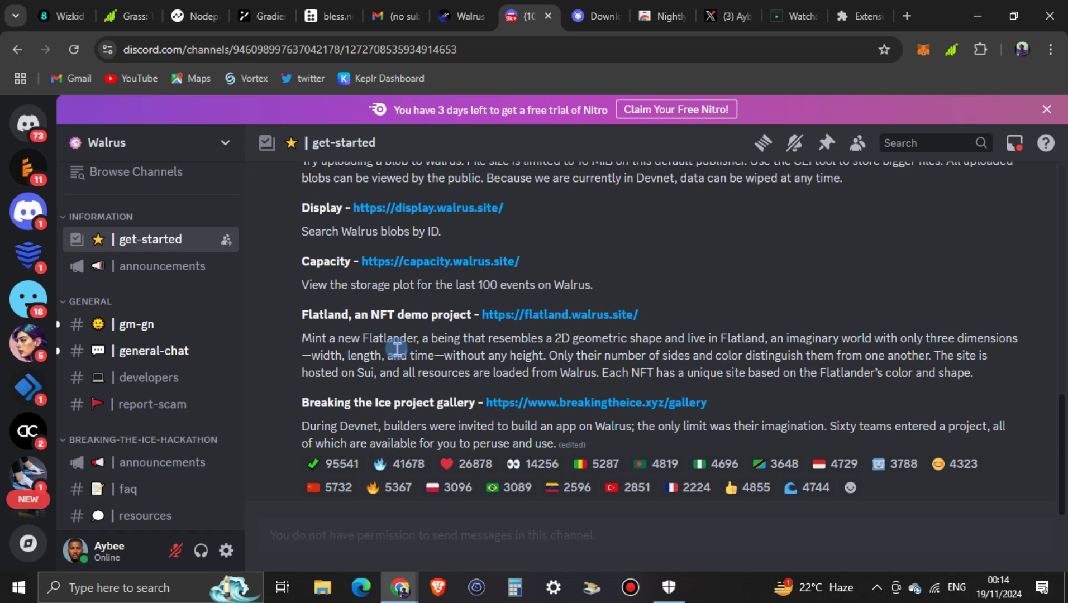
- Add a ✅ reaction to the get-started post, raising it to 95542, and go to the gm-gn channel
scroll(219, 366, "down", 2)
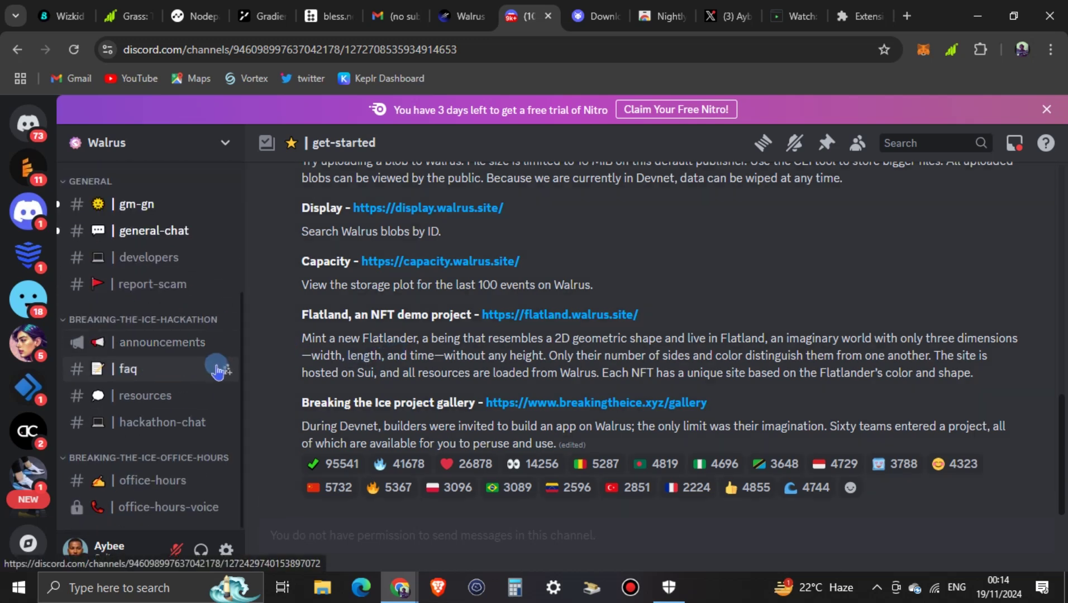
scroll(195, 339, "up", 3)
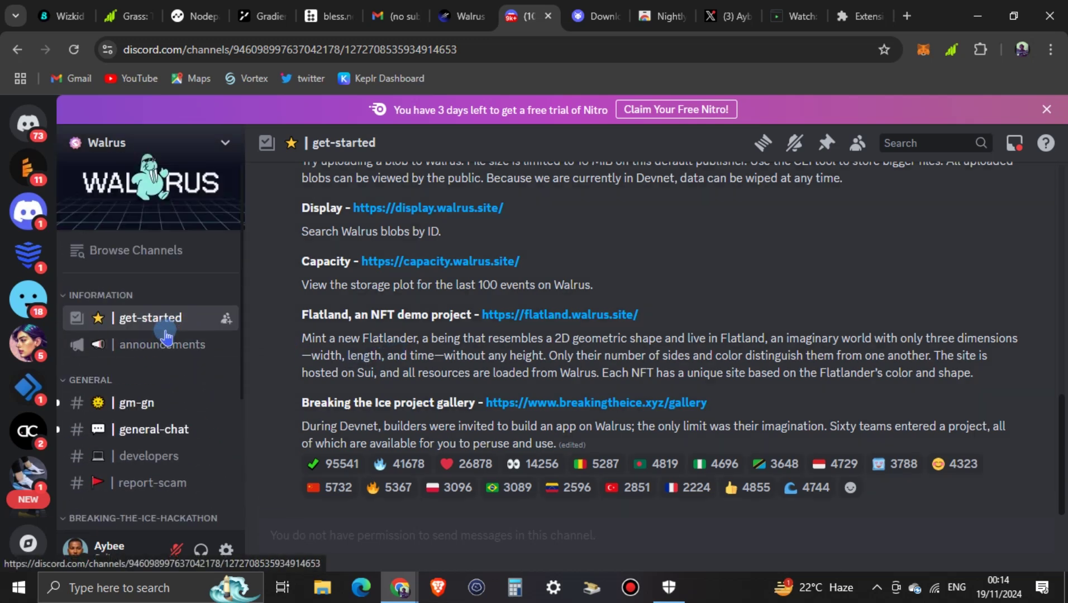
left_click(347, 469)
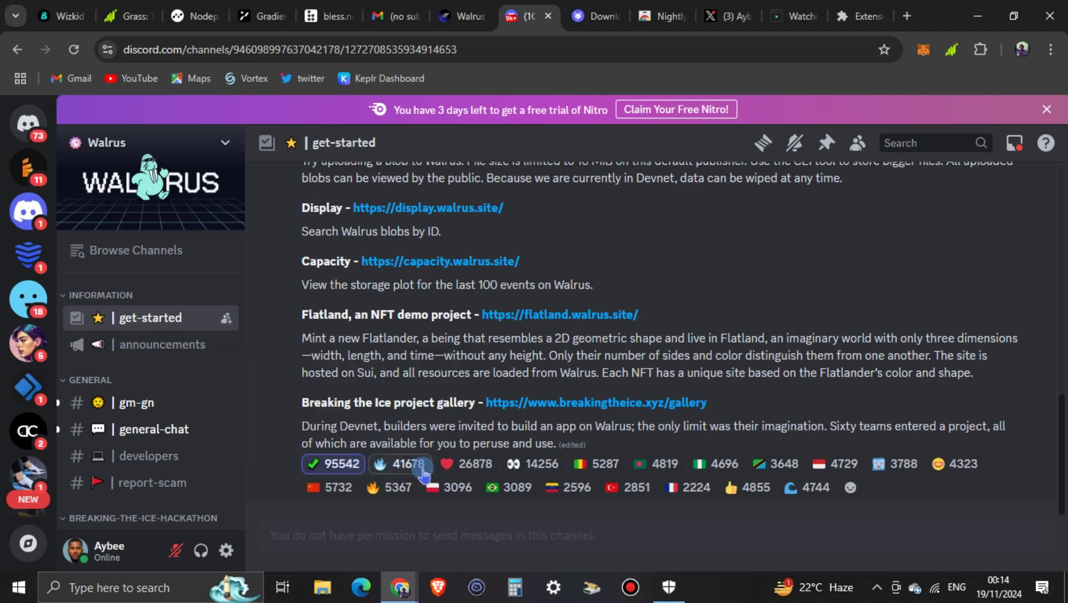
scroll(441, 425, "up", 8)
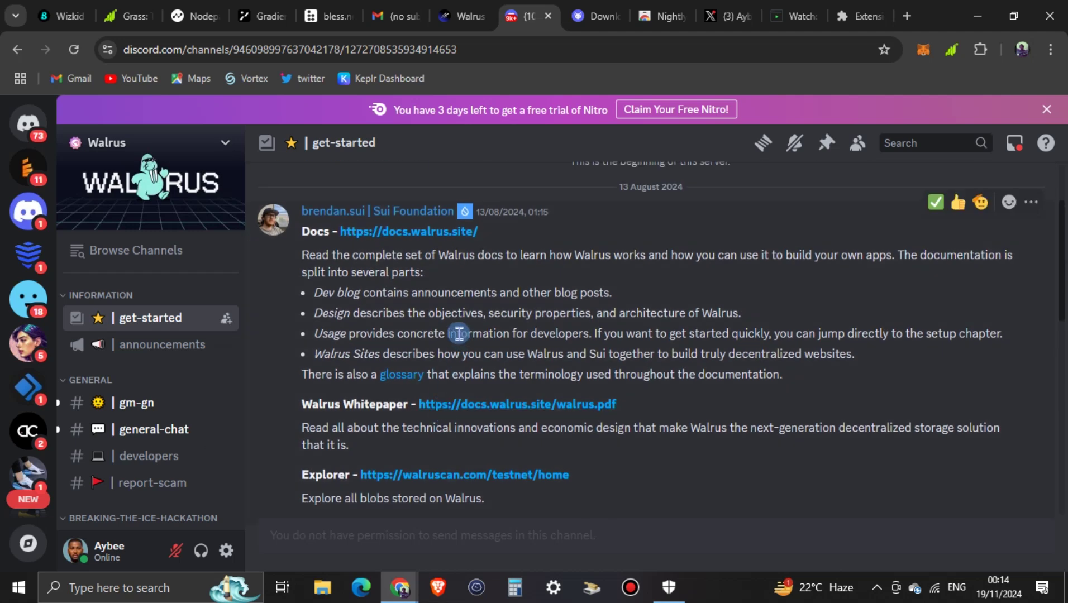
scroll(175, 350, "down", 4)
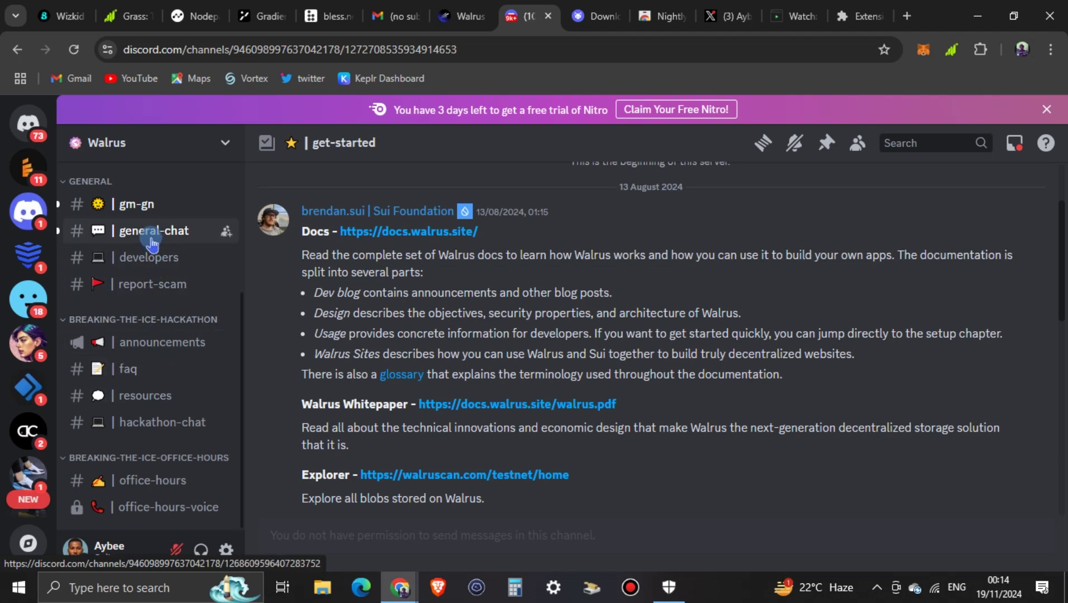
left_click(142, 215)
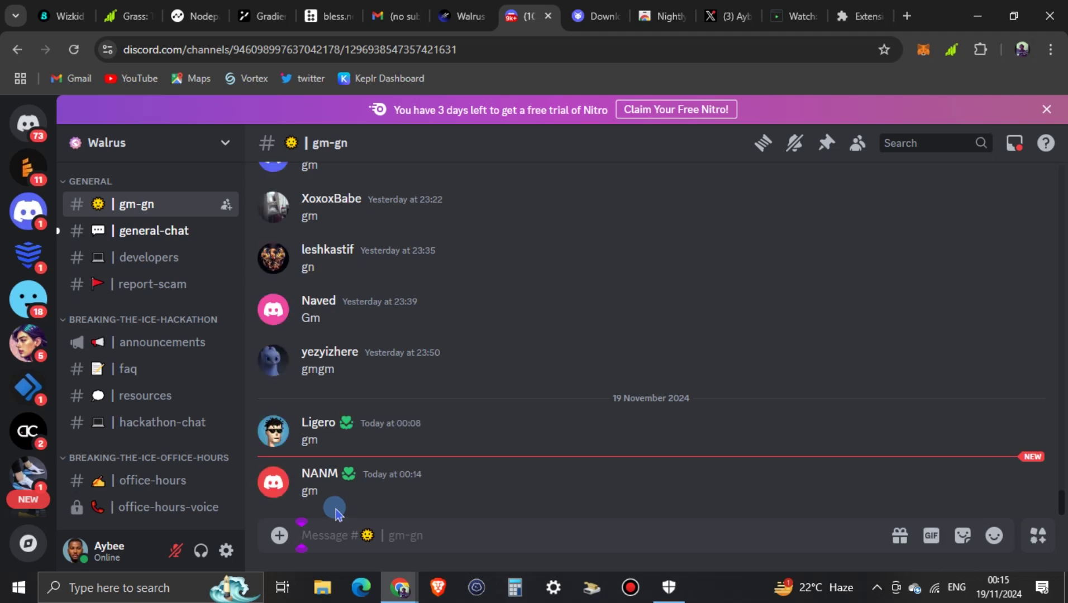
- Post 'gn' in the Walrus gm-gn channel and glance at your own profile card
type("gn")
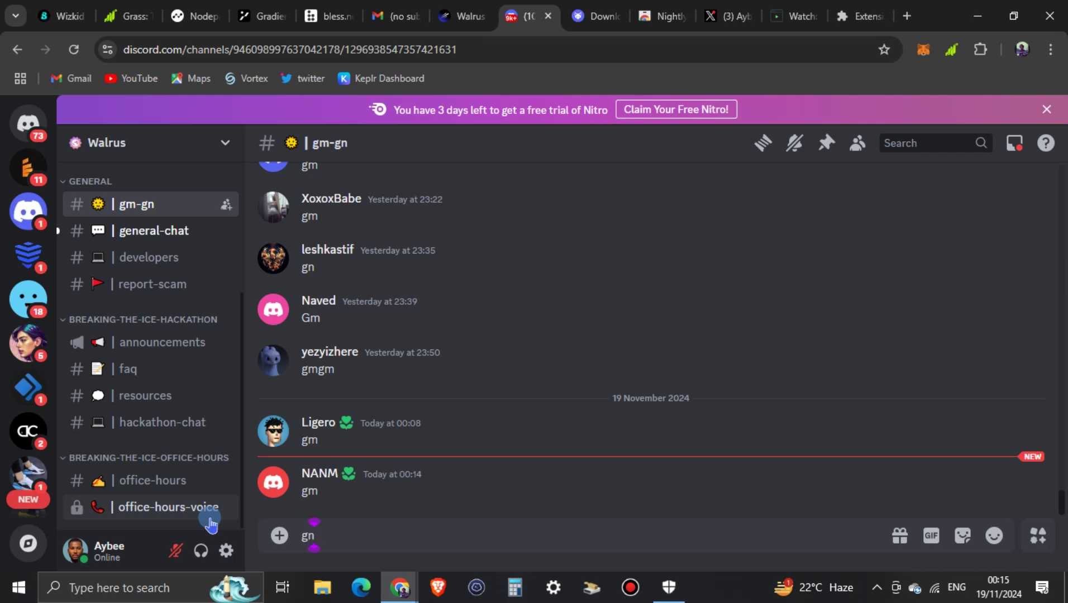
key("Return")
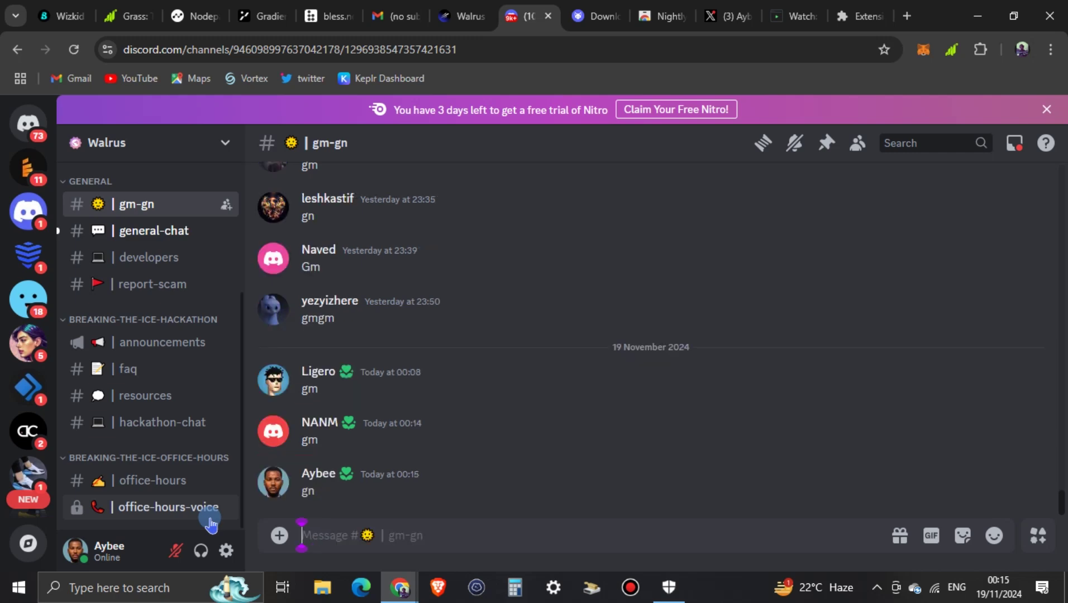
left_click(281, 496)
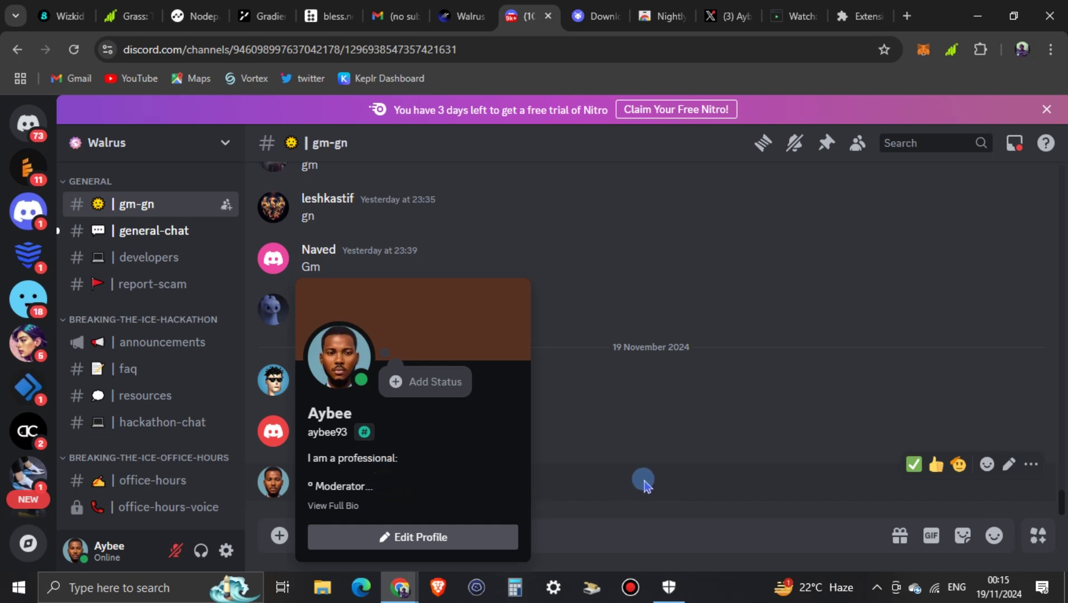
left_click(613, 462)
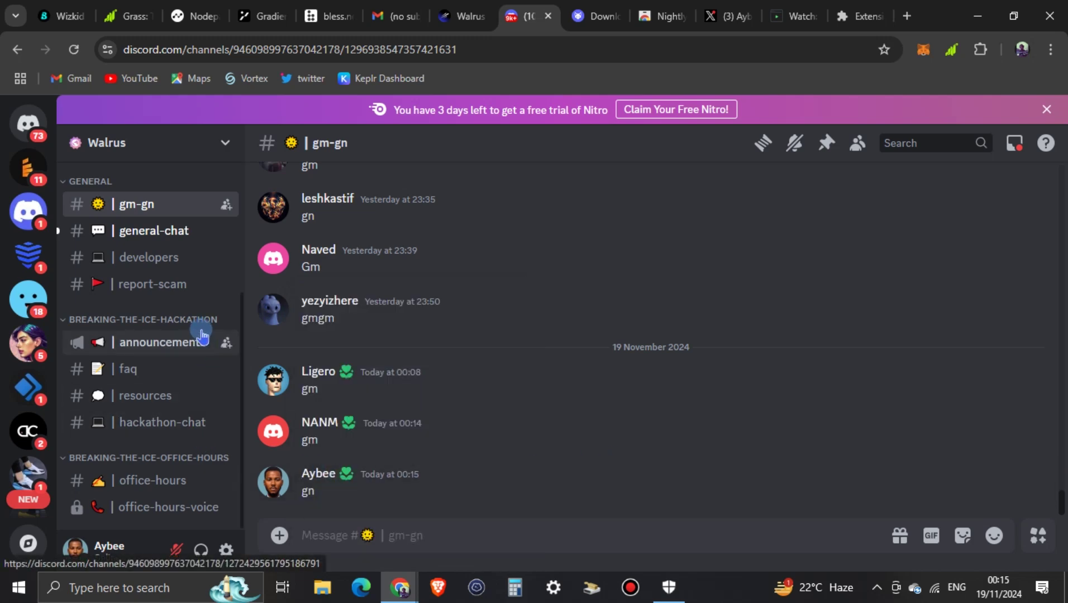
scroll(157, 232, "up", 4)
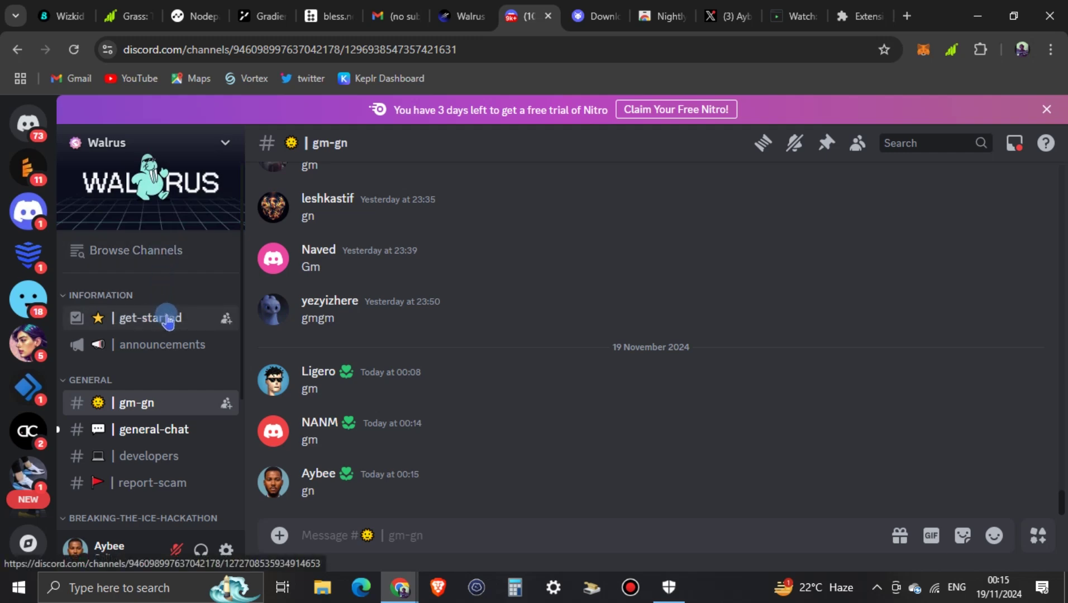
scroll(168, 321, "down", 4)
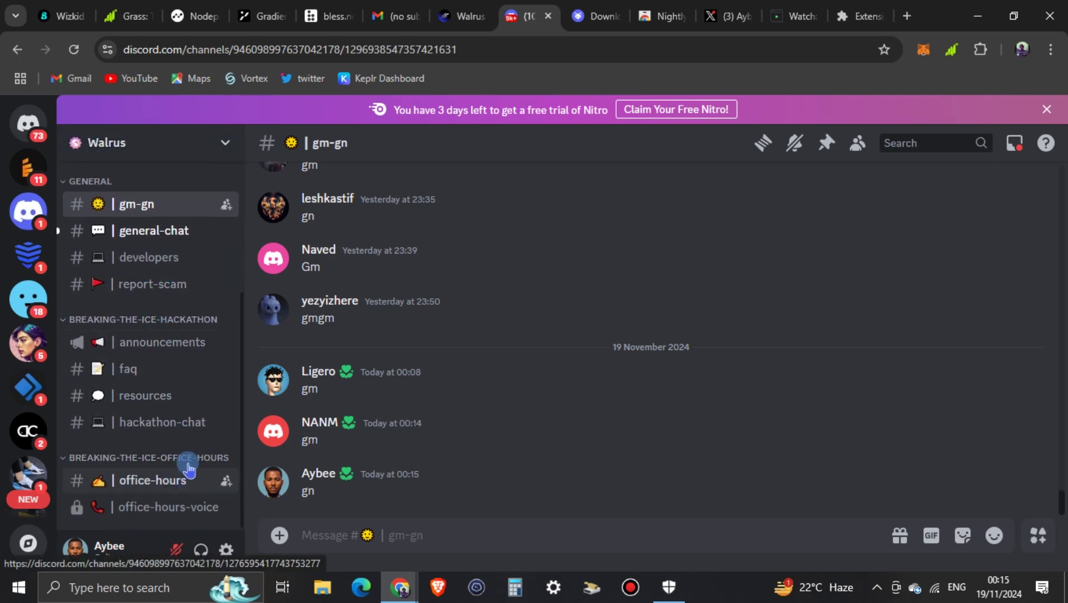
scroll(186, 406, "up", 5)
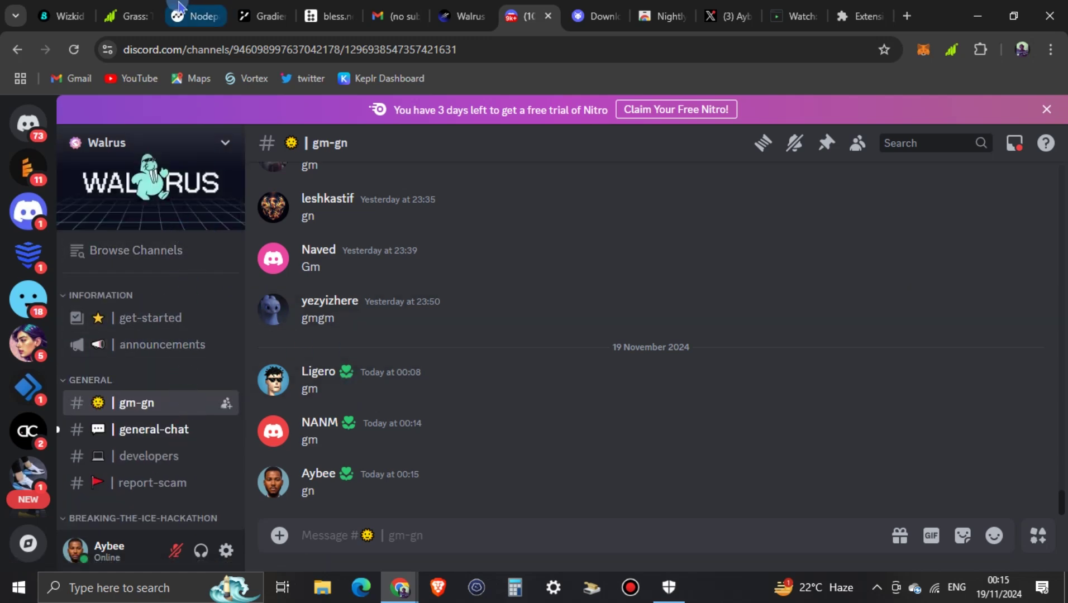
mouse_move(179, 4)
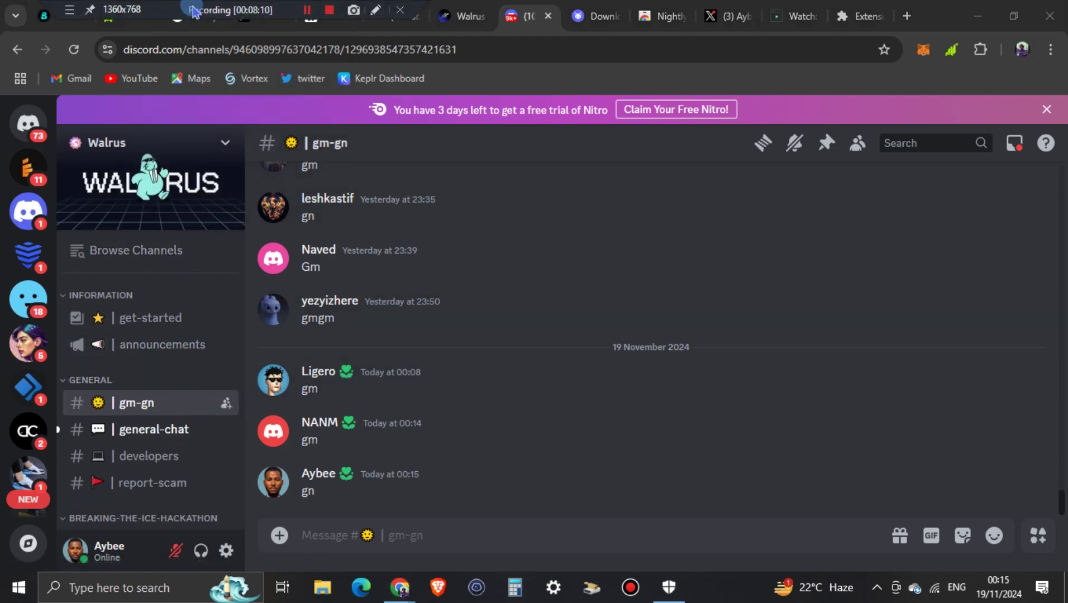
left_click(308, 10)
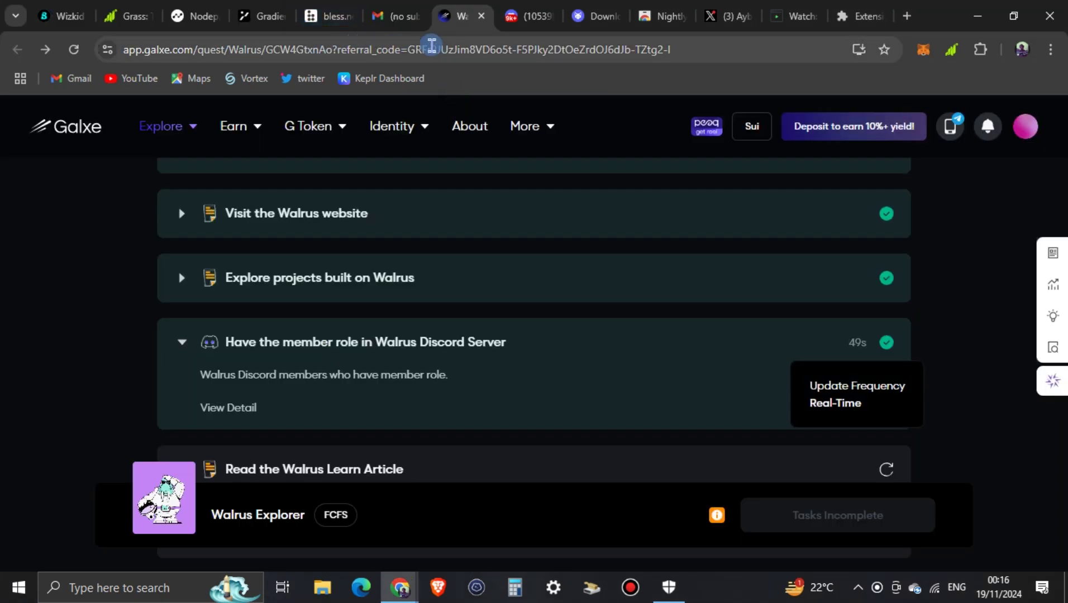
- Recheck the profile card by the gn message, then confirm the Galxe Discord role task shows verified
left_click(526, 17)
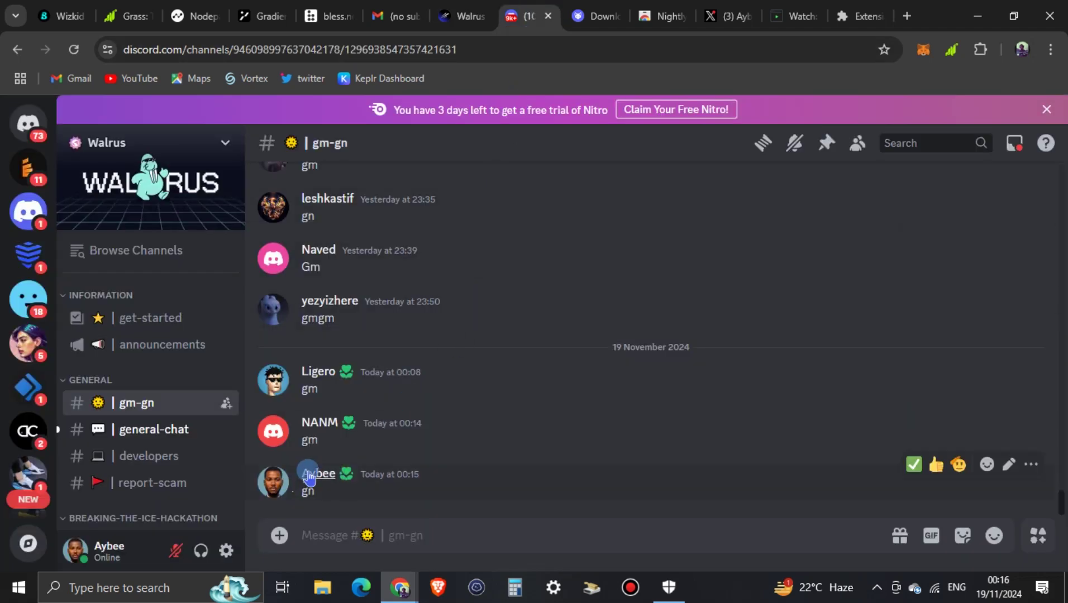
left_click(281, 491)
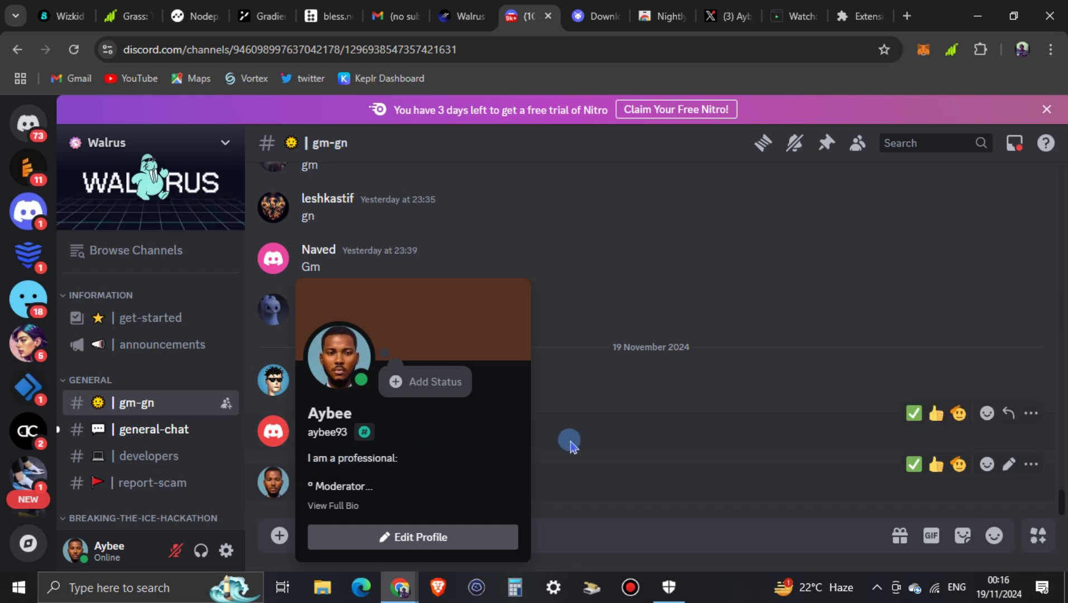
left_click(665, 444)
left_click(464, 16)
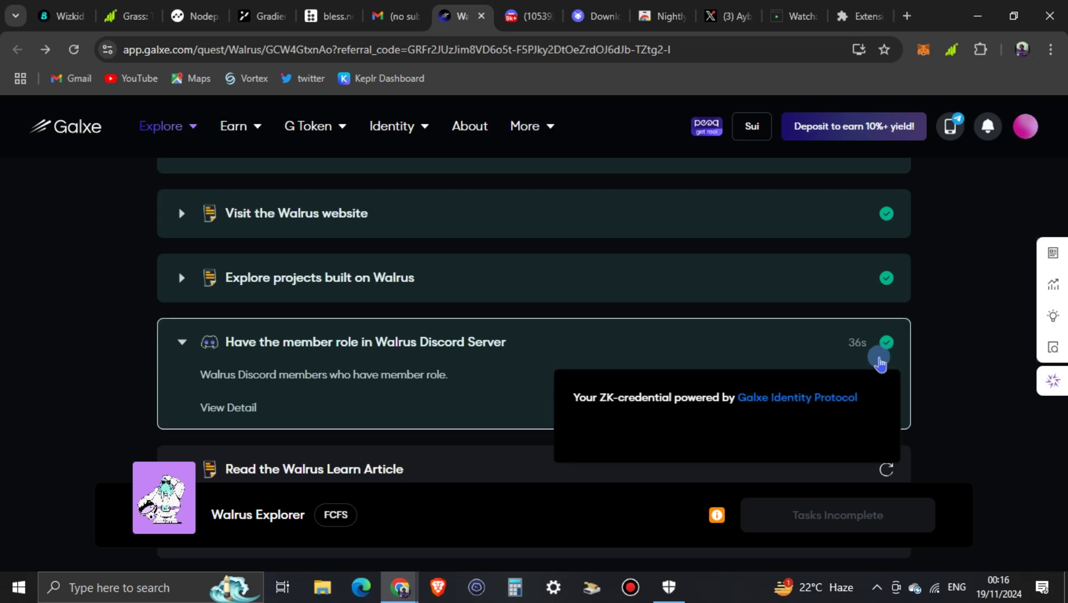
scroll(444, 408, "down", 3)
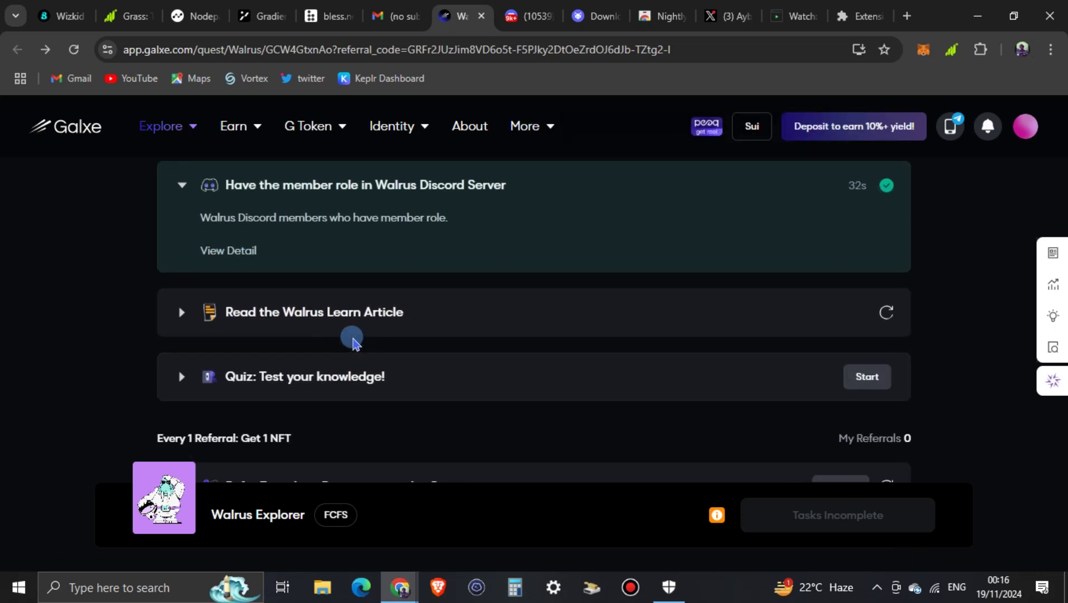
- Visit the Walrus learn article, refresh its task to mark it complete, and expand the Quiz task
left_click(345, 313)
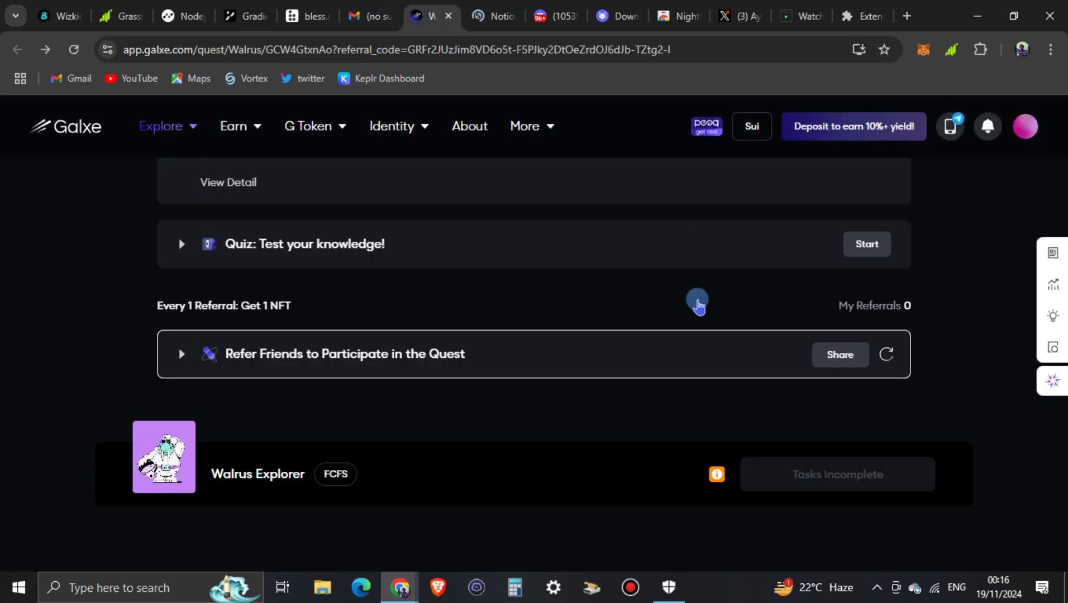
left_click(886, 240)
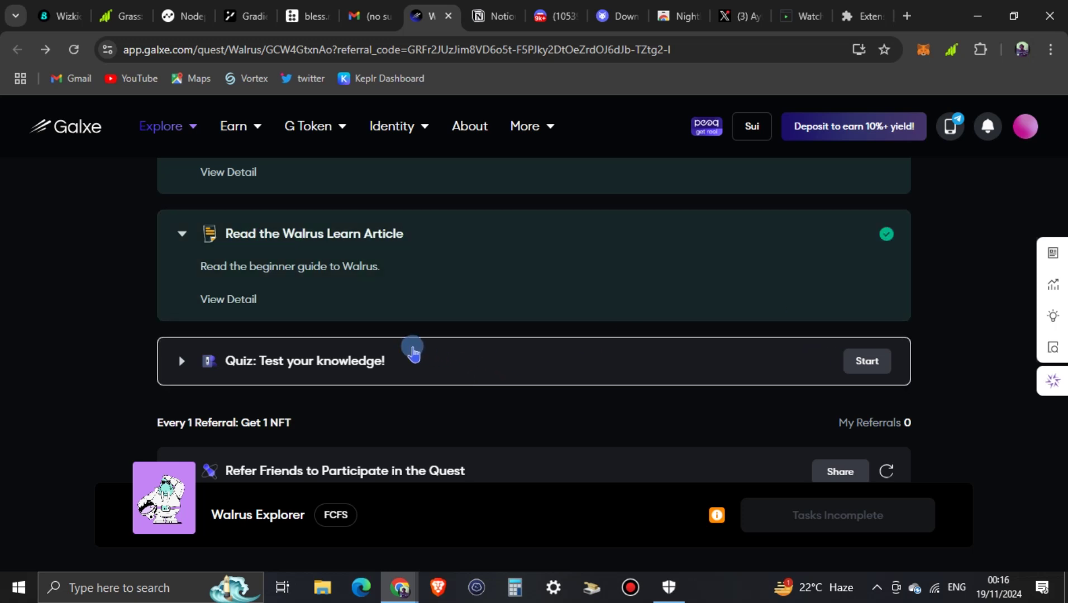
left_click(364, 363)
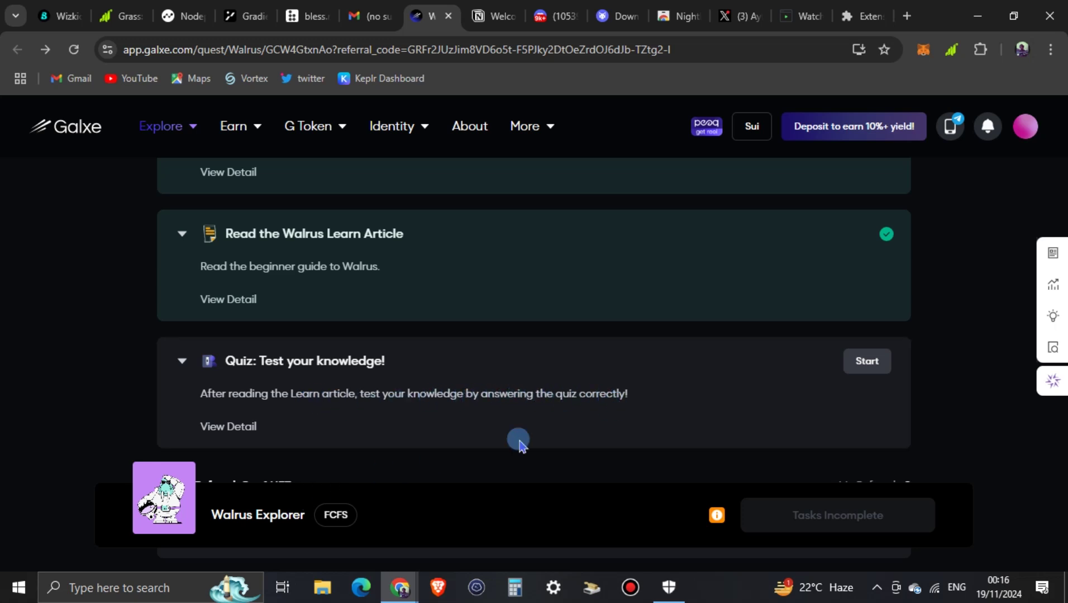
- Take the Walrus quiz, answering B, C, B and A for questions 1–4, and submit
left_click(863, 363)
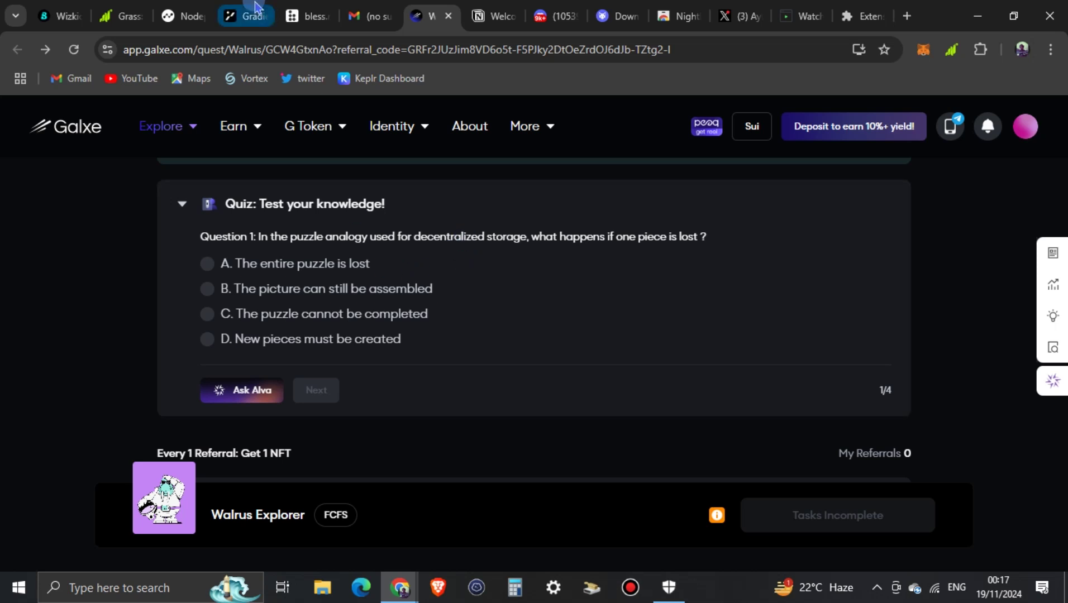
mouse_move(300, 11)
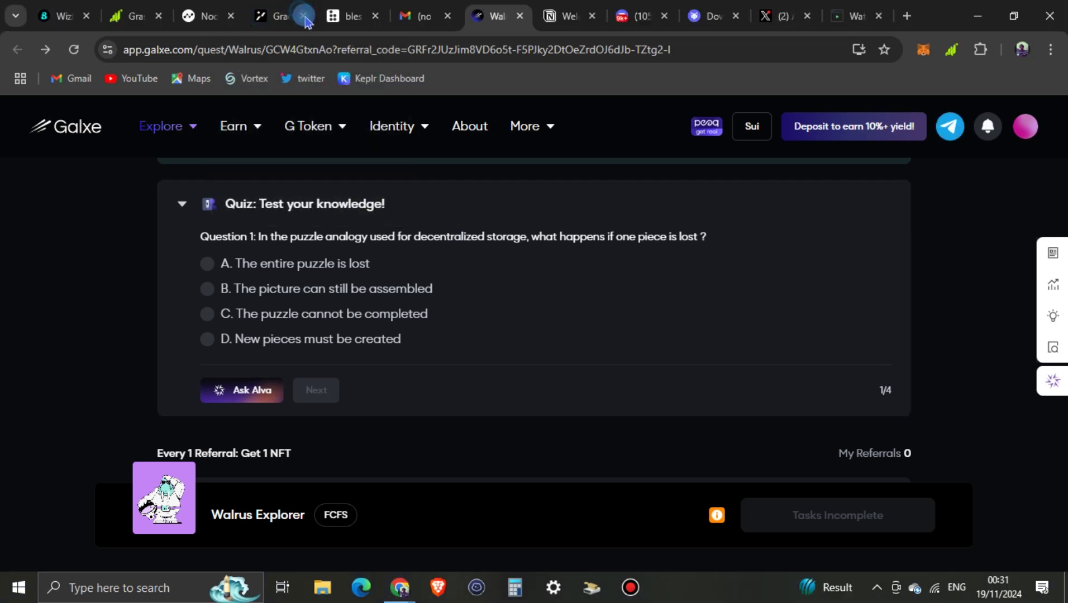
mouse_move(346, 194)
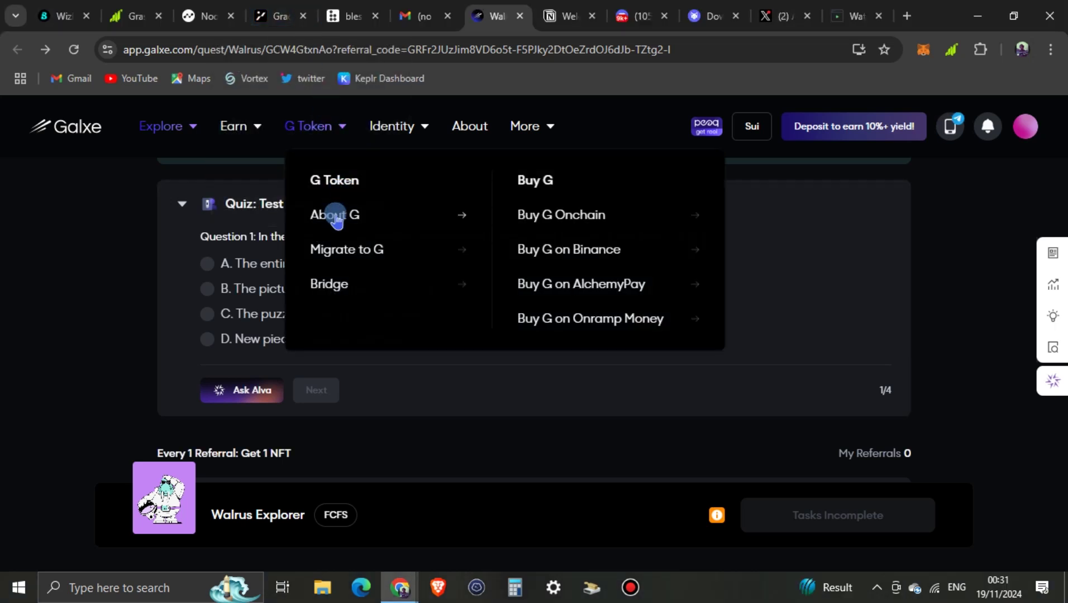
left_click(208, 291)
left_click(327, 385)
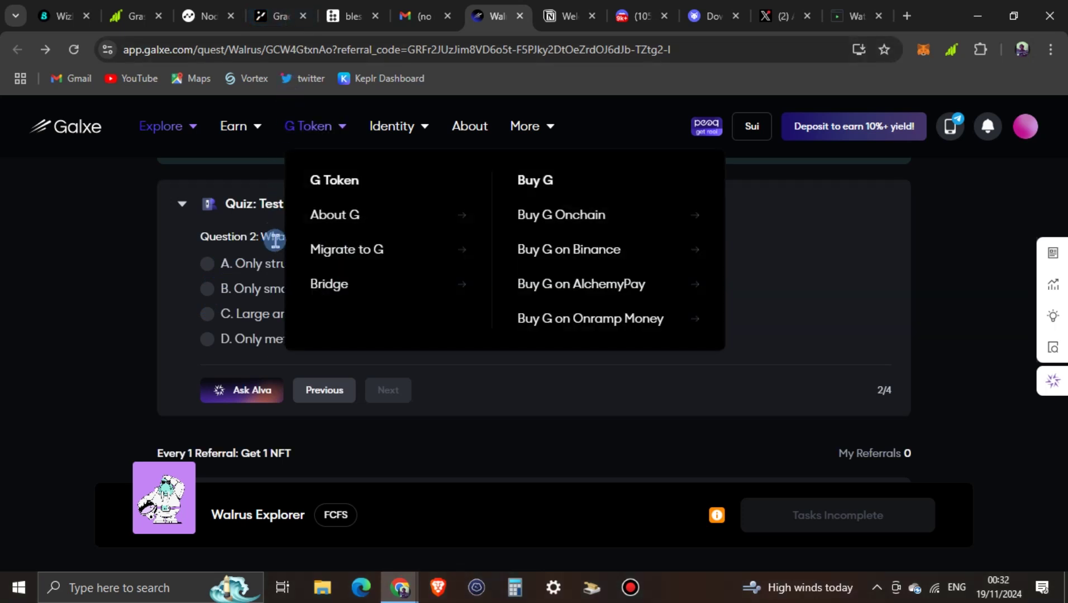
left_click(265, 317)
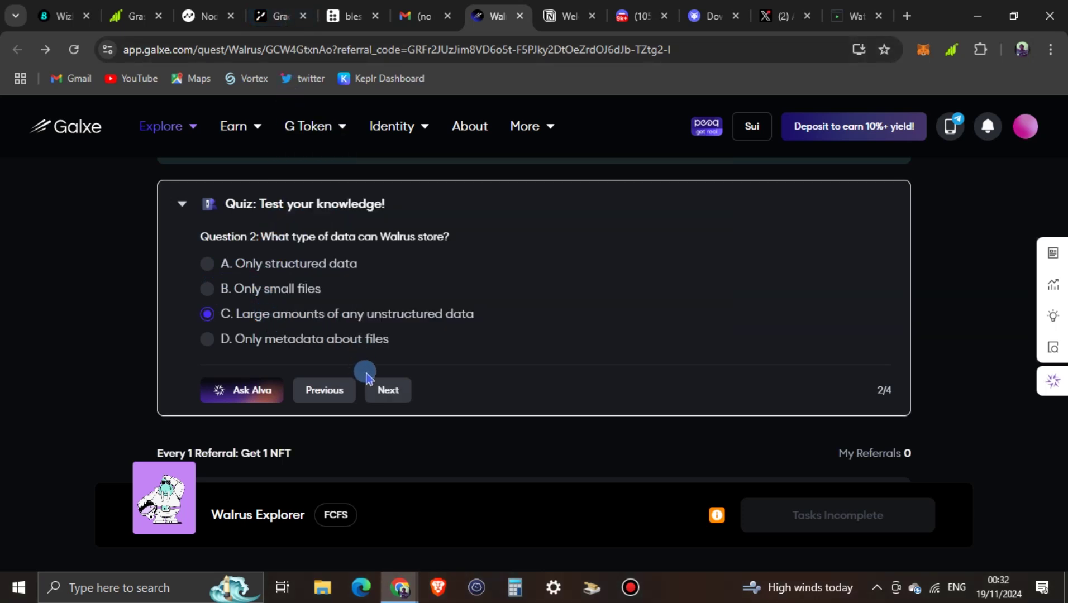
left_click(400, 398)
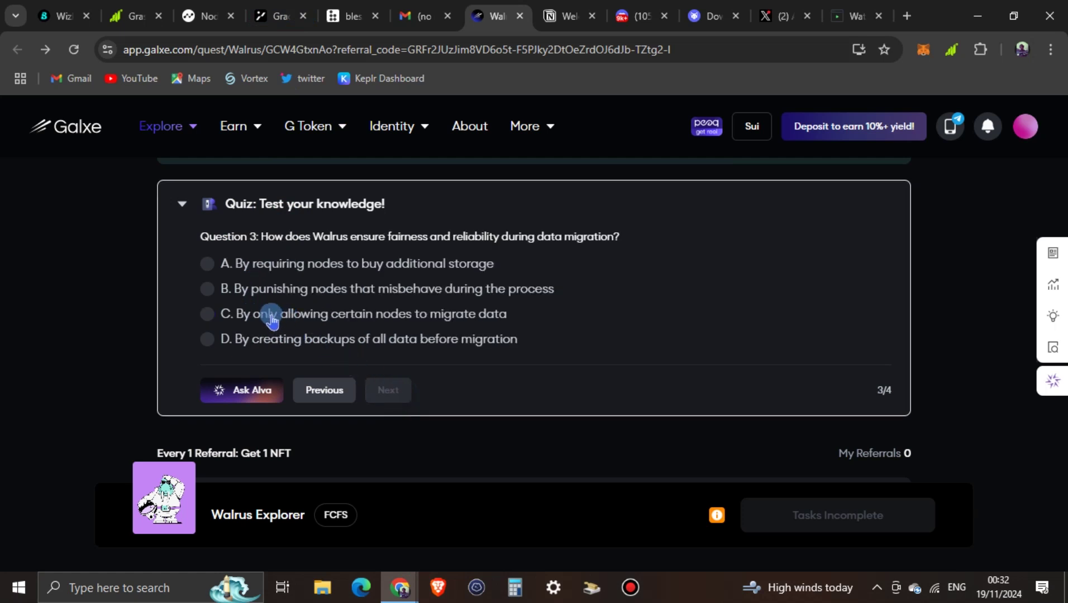
left_click(211, 290)
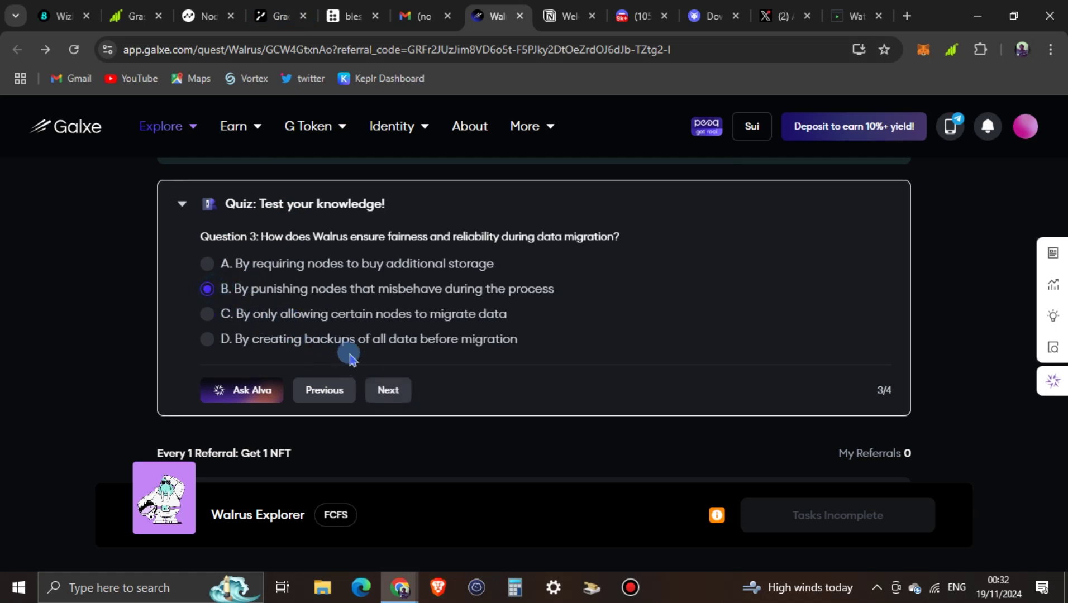
left_click(388, 390)
left_click(235, 274)
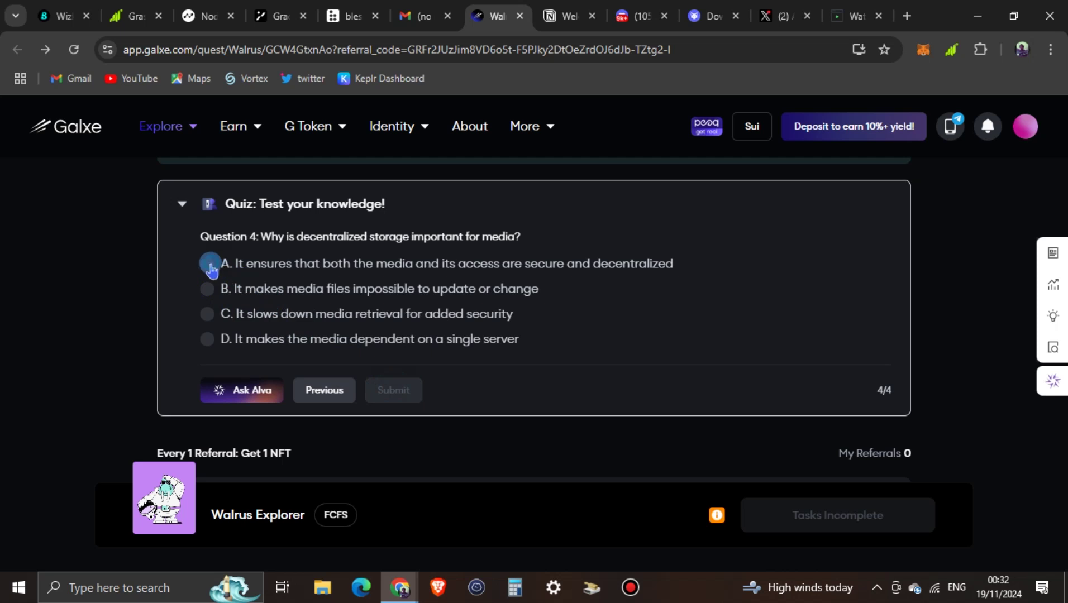
left_click(393, 391)
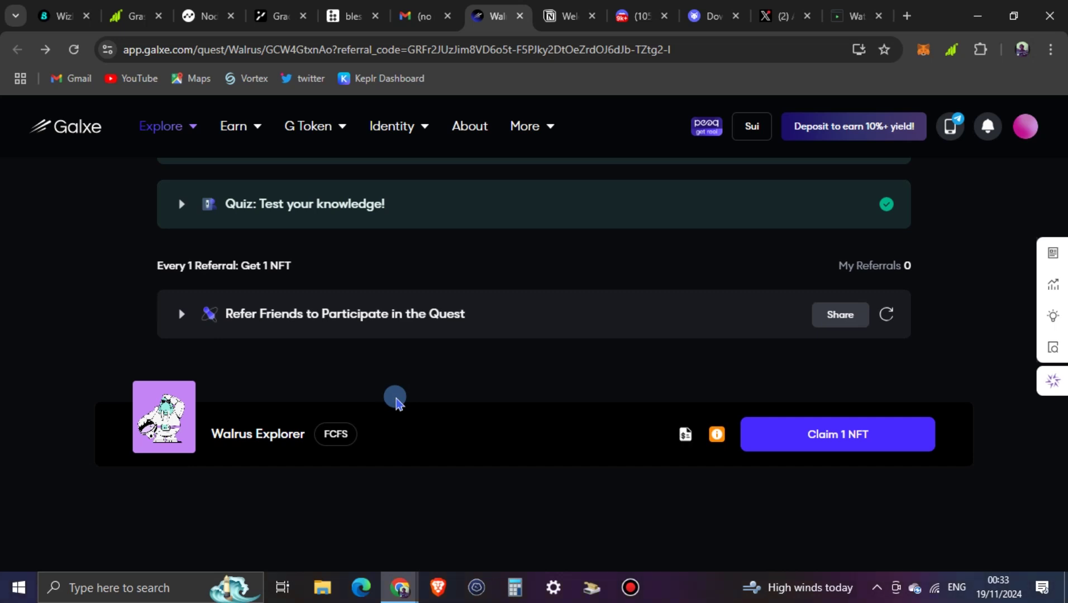
- Claim the Walrus Explorer NFT, approve sharing the Sui address, and review the -0.003357332 SUI transaction
left_click(813, 320)
left_click(888, 417)
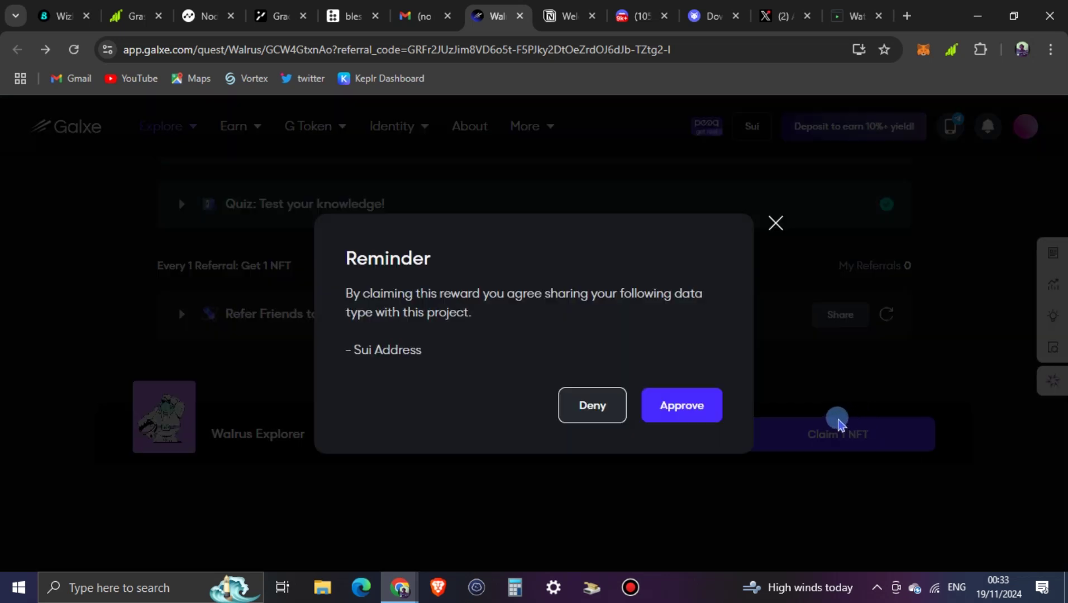
left_click(707, 425)
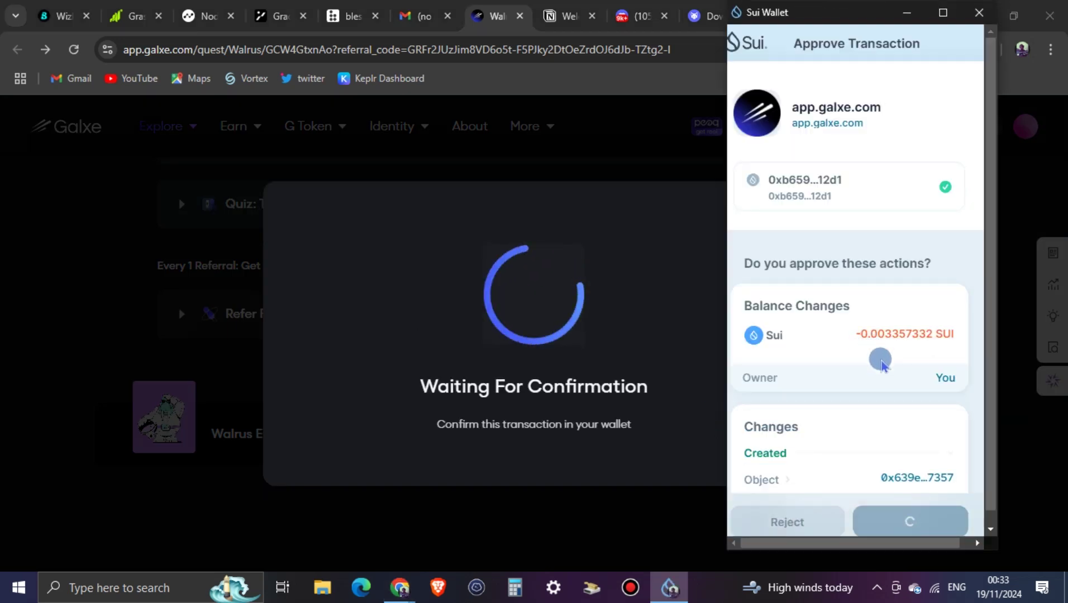
scroll(889, 408, "down", 5)
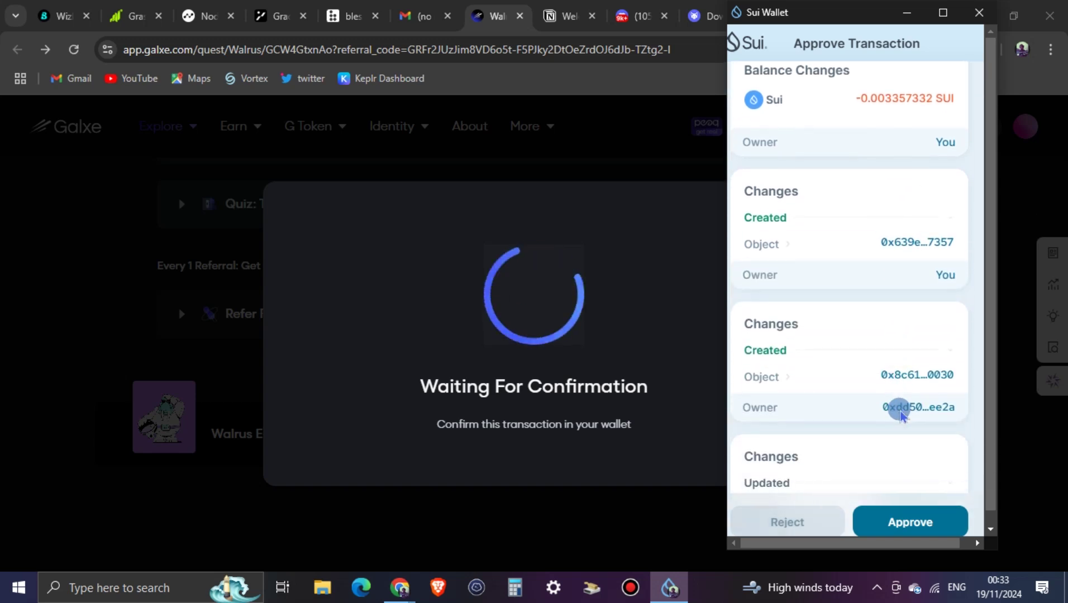
scroll(896, 416, "down", 3)
scroll(895, 413, "up", 8)
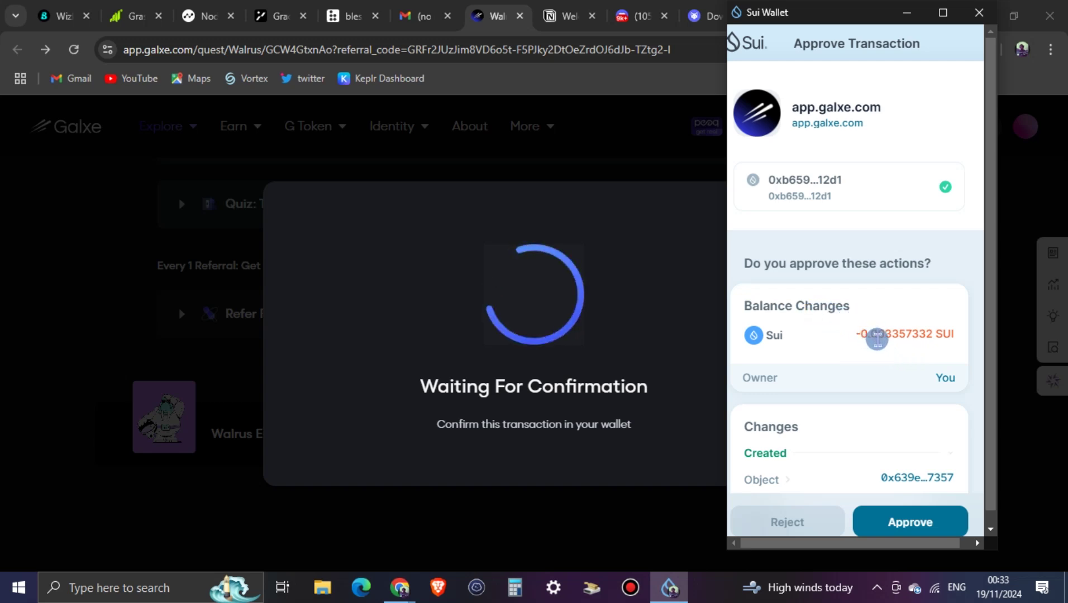
scroll(888, 358, "down", 6)
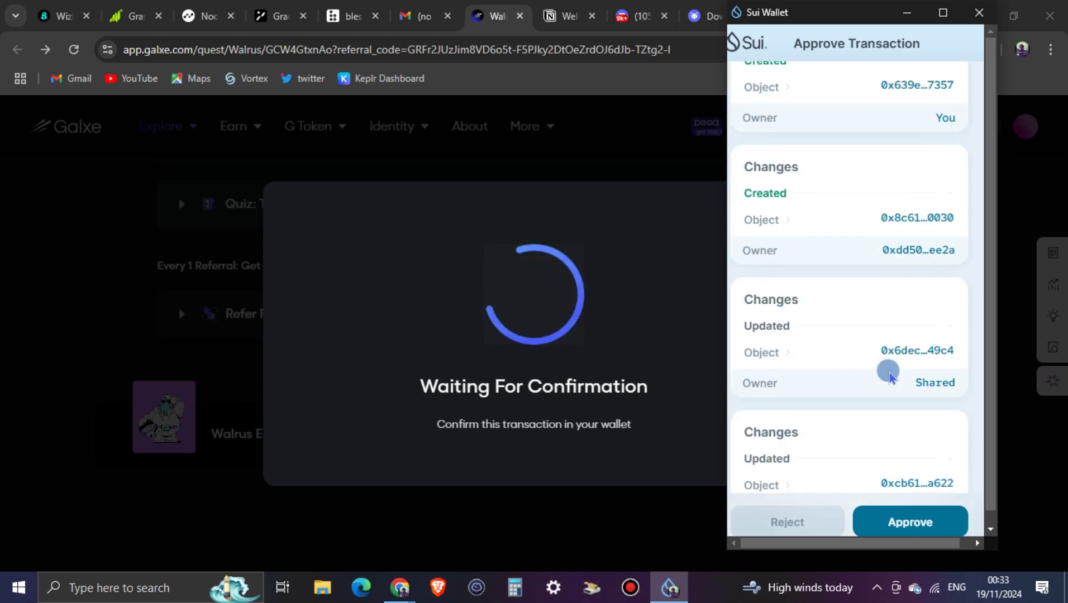
scroll(888, 371, "up", 7)
scroll(888, 369, "up", 1)
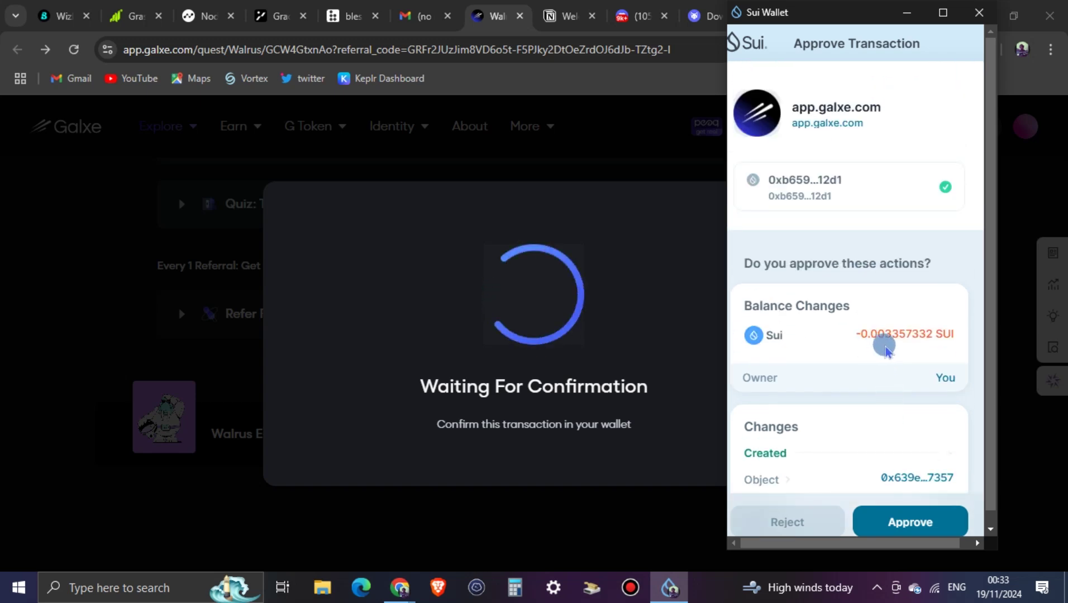
scroll(894, 347, "down", 8)
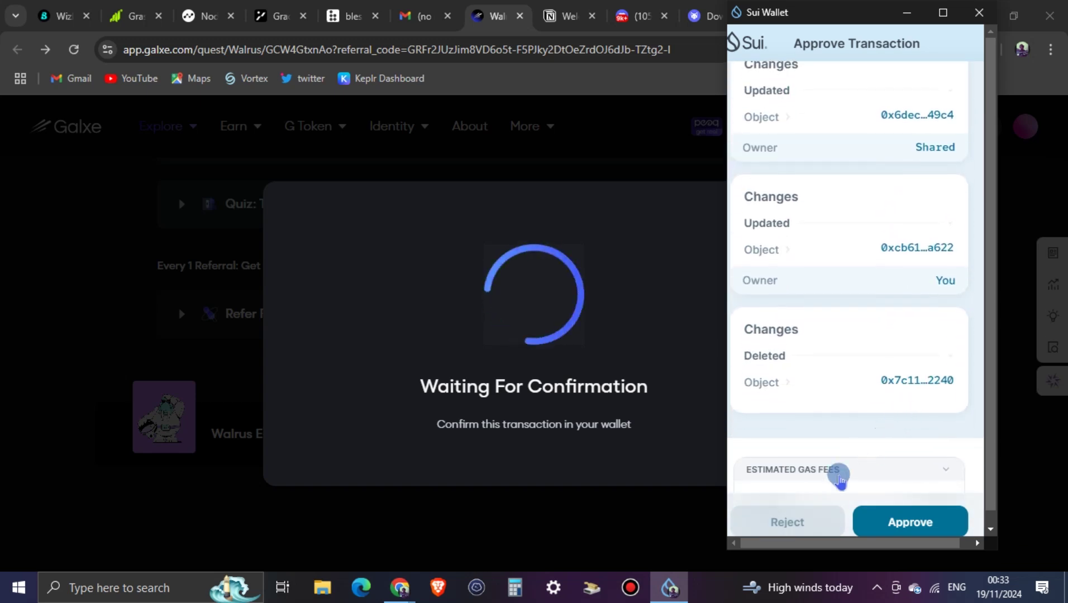
scroll(883, 341, "up", 9)
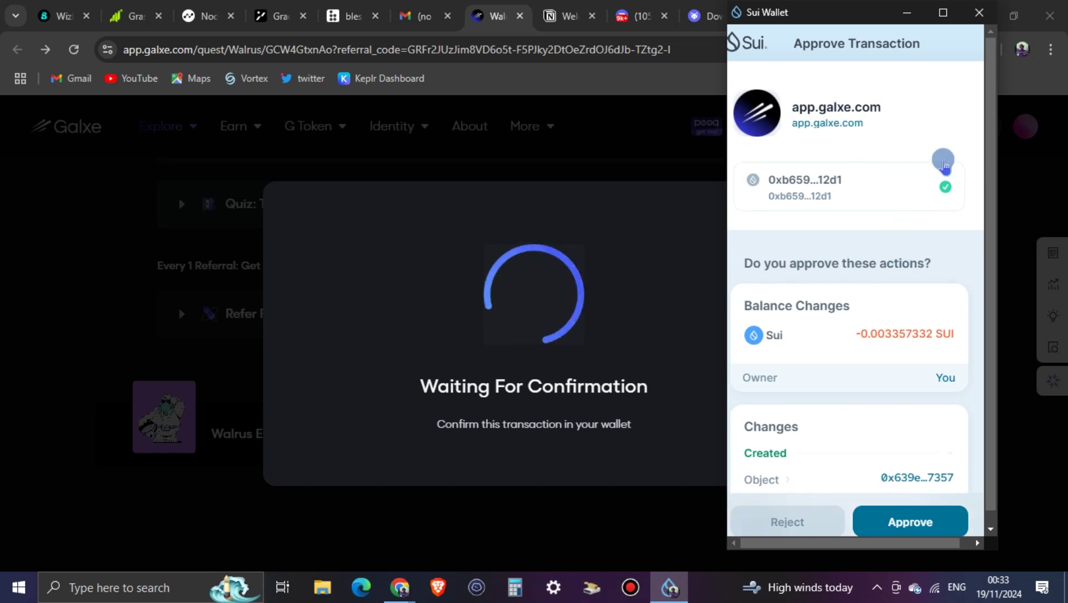
- Dismiss the pending wallet approval and check the Sui Wallet extension from the extensions list
left_click(978, 17)
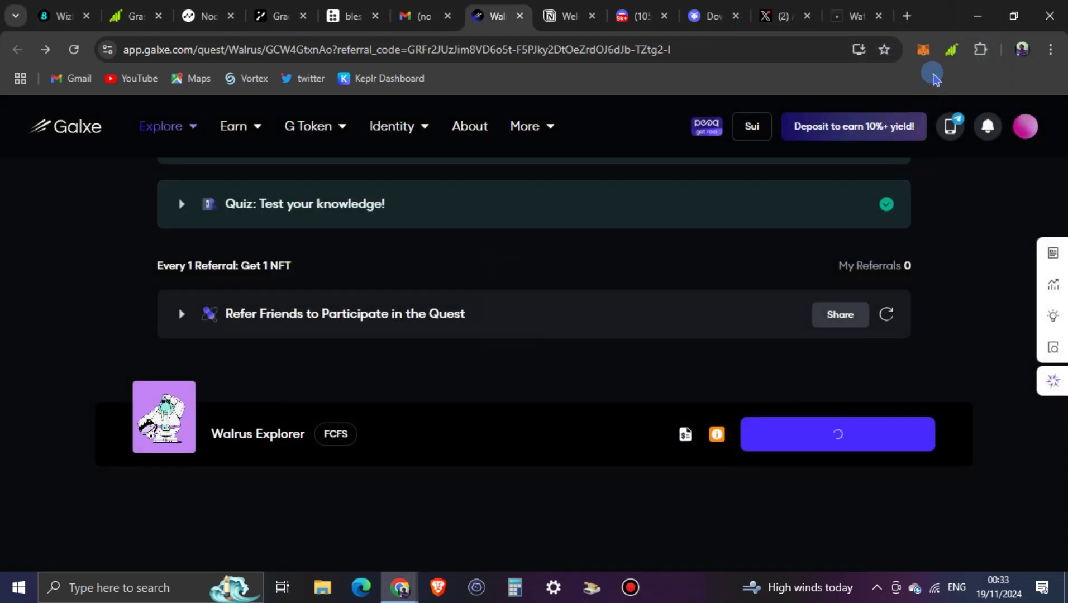
left_click(980, 50)
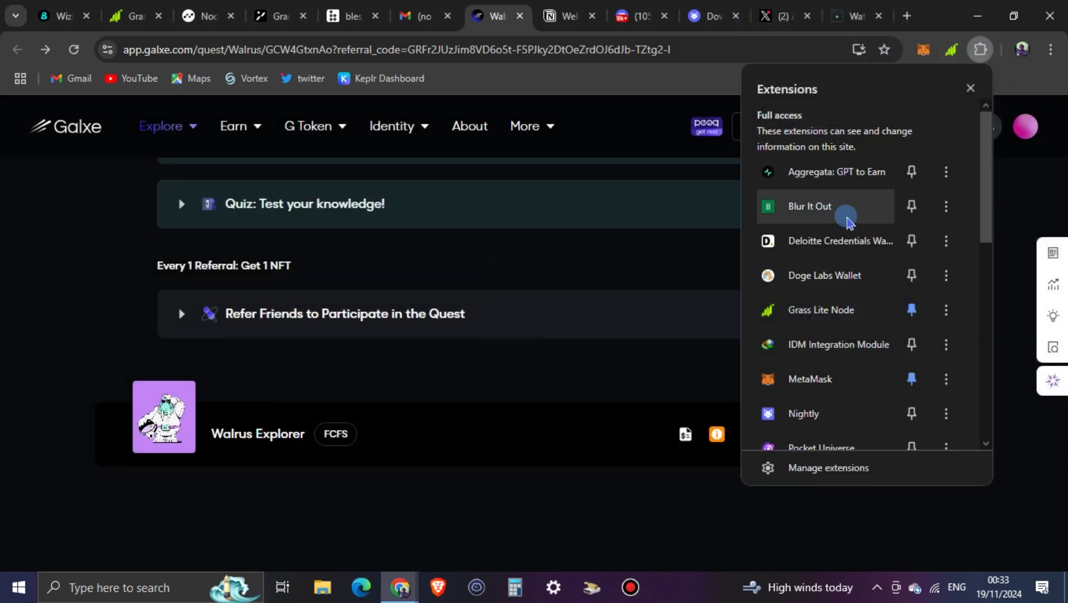
scroll(840, 294, "down", 8)
scroll(835, 288, "up", 6)
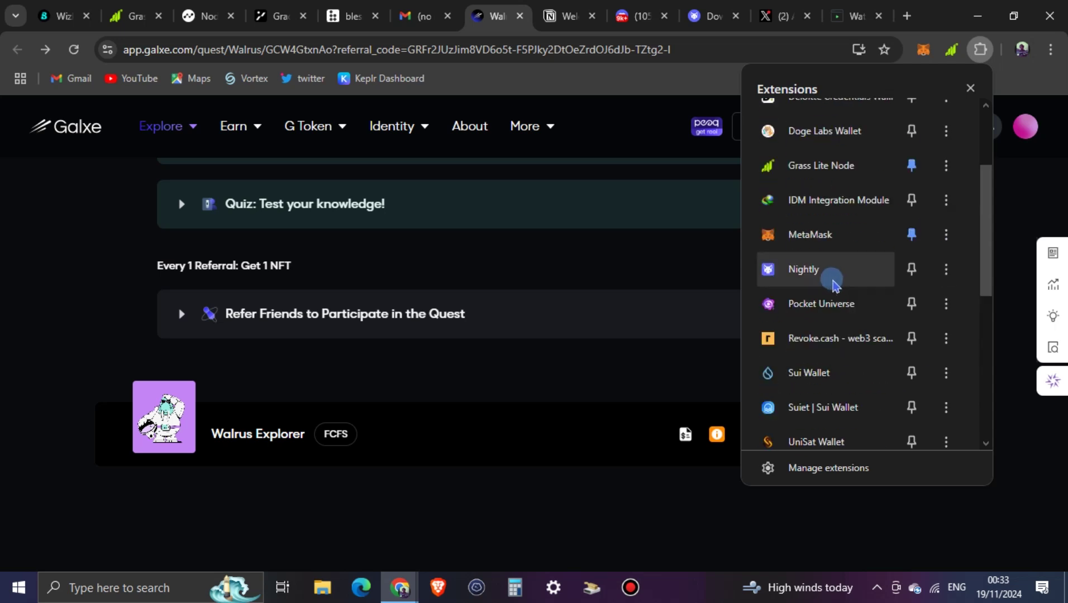
scroll(833, 285, "down", 1)
left_click(823, 276)
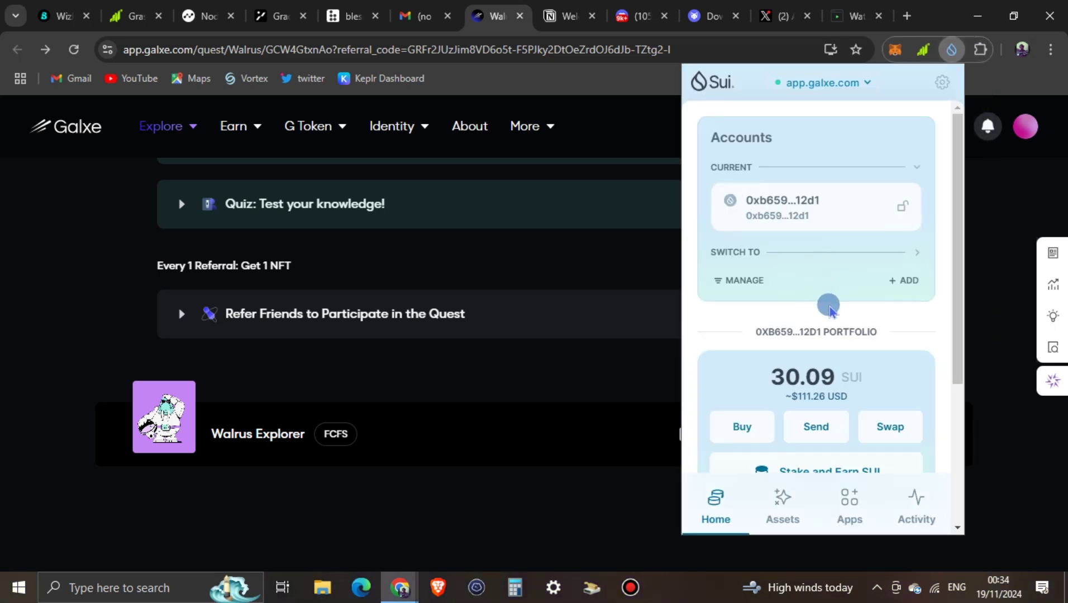
left_click(624, 382)
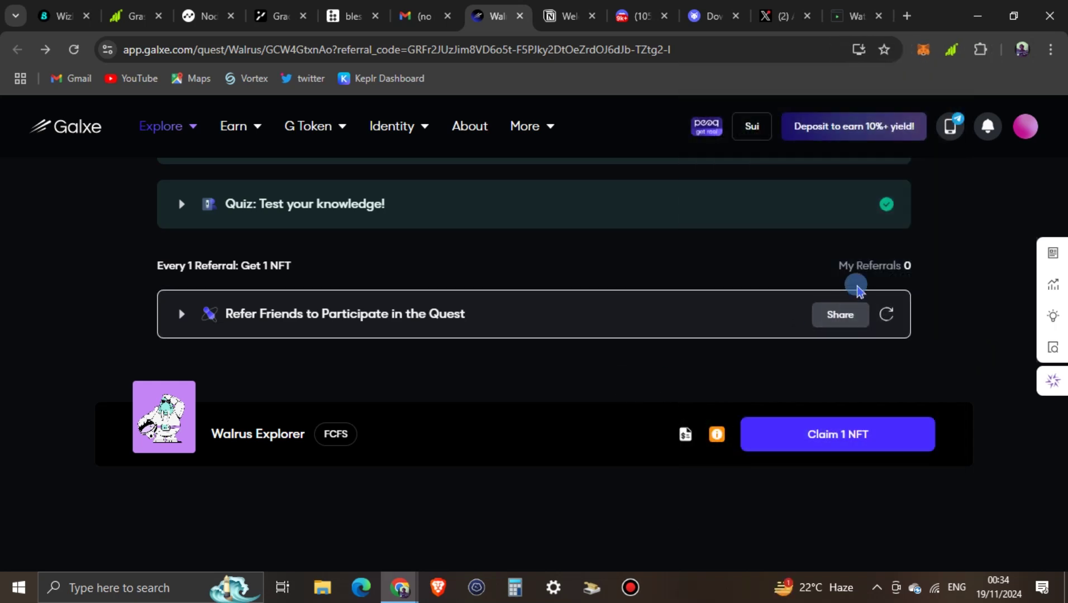
- Claim 1 Walrus Explorer NFT, share the Sui address, and approve the transaction in Sui Wallet
left_click(845, 426)
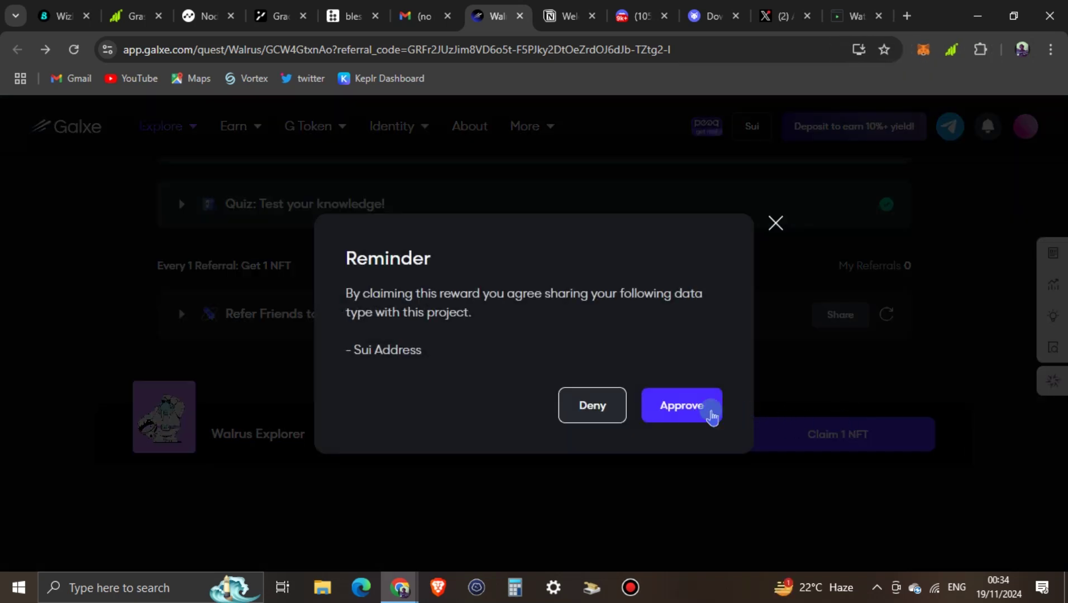
left_click(708, 412)
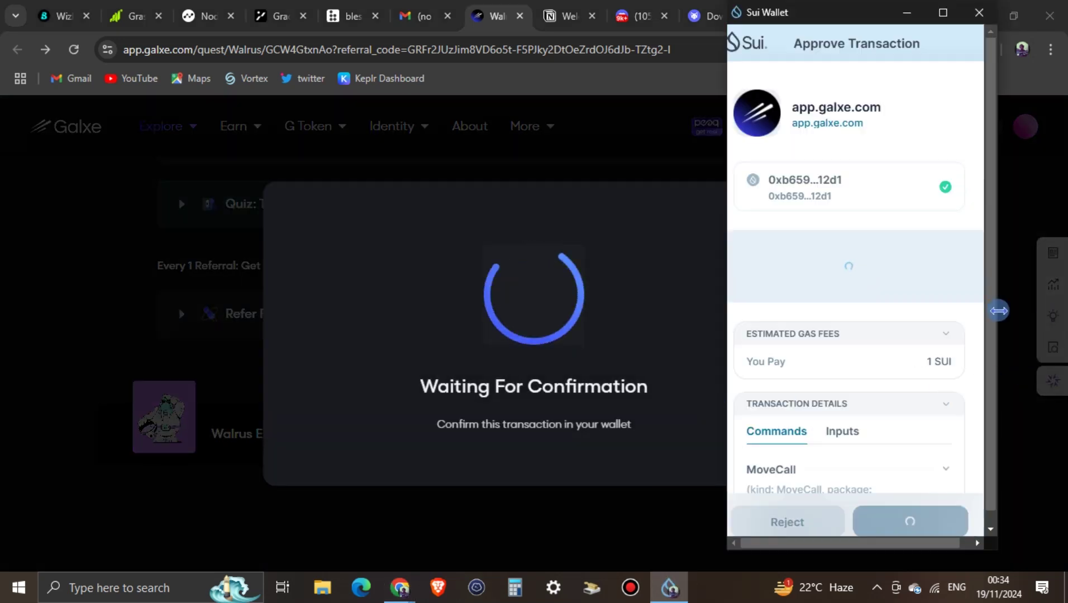
scroll(927, 379, "down", 3)
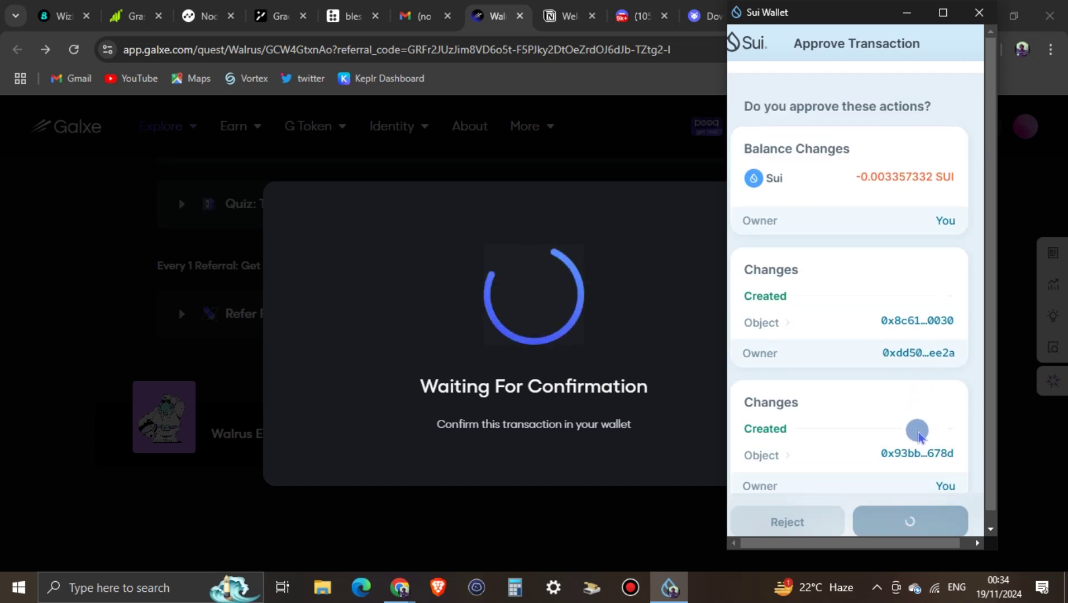
scroll(919, 447, "down", 6)
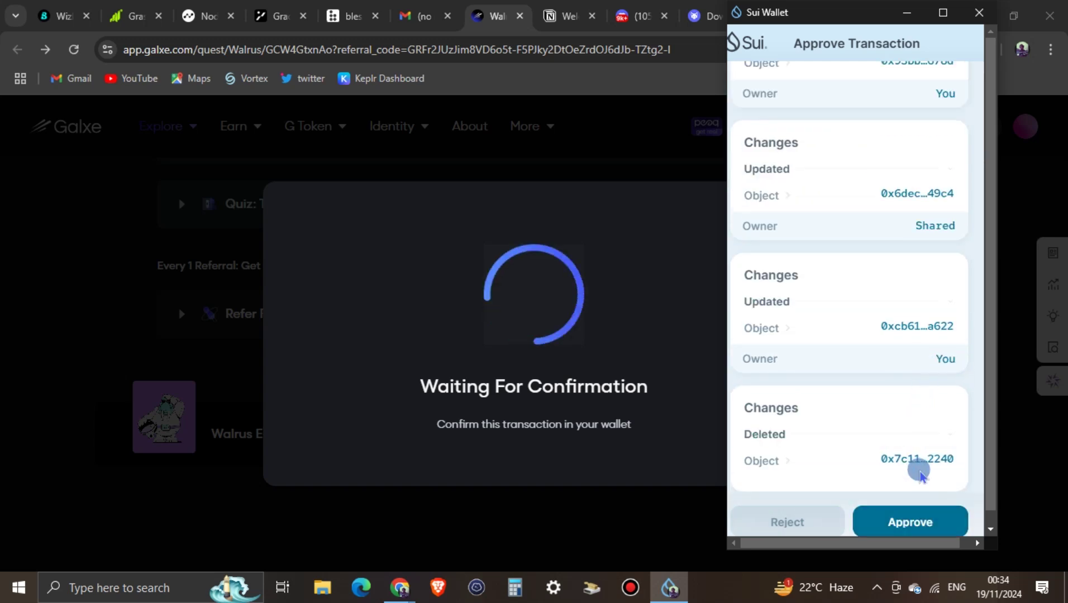
left_click(909, 525)
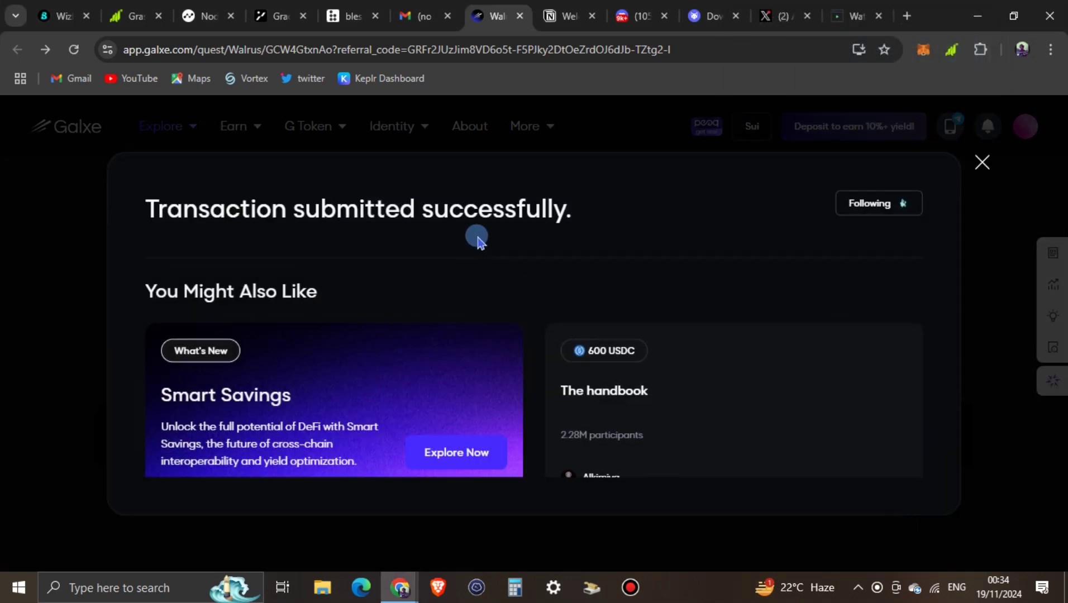
- Scroll through the success modal's suggestions, then bring up the browser's extensions list
scroll(747, 352, "down", 4)
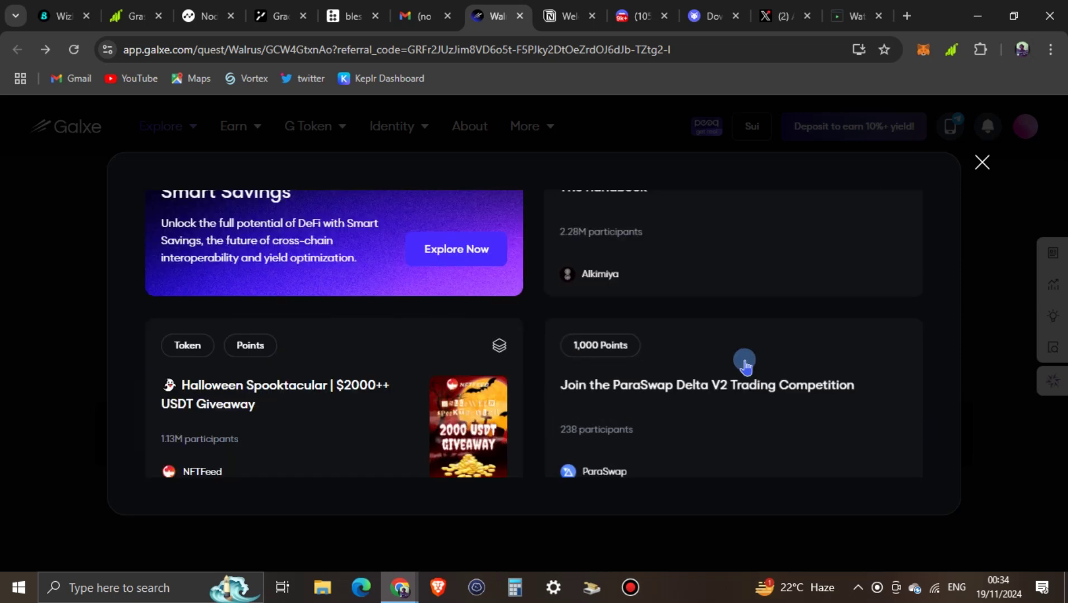
scroll(634, 358, "up", 4)
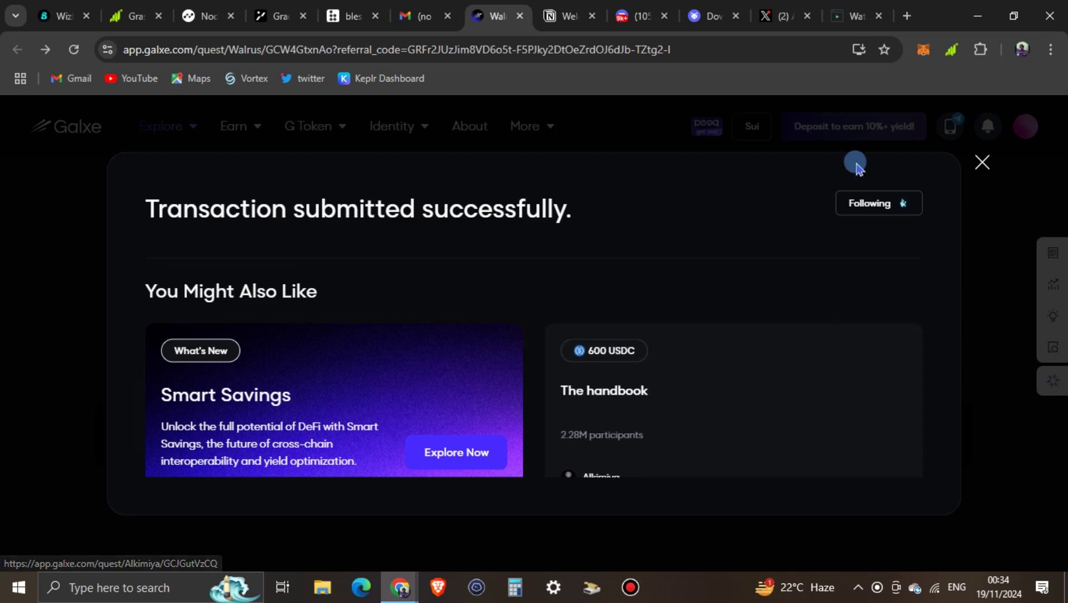
left_click(980, 49)
scroll(836, 253, "down", 9)
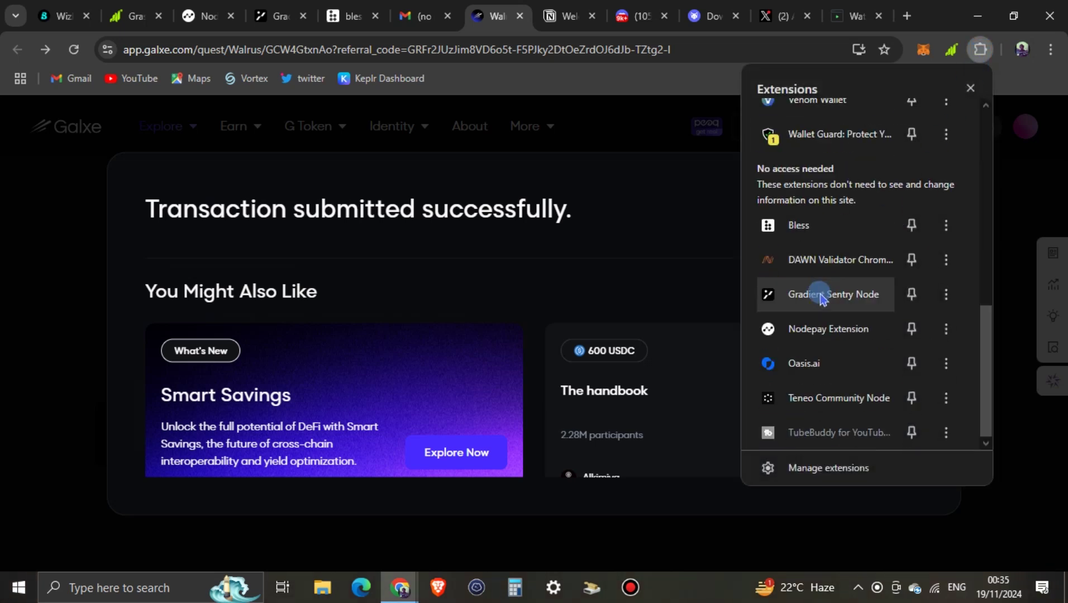
scroll(818, 322, "up", 5)
left_click(810, 298)
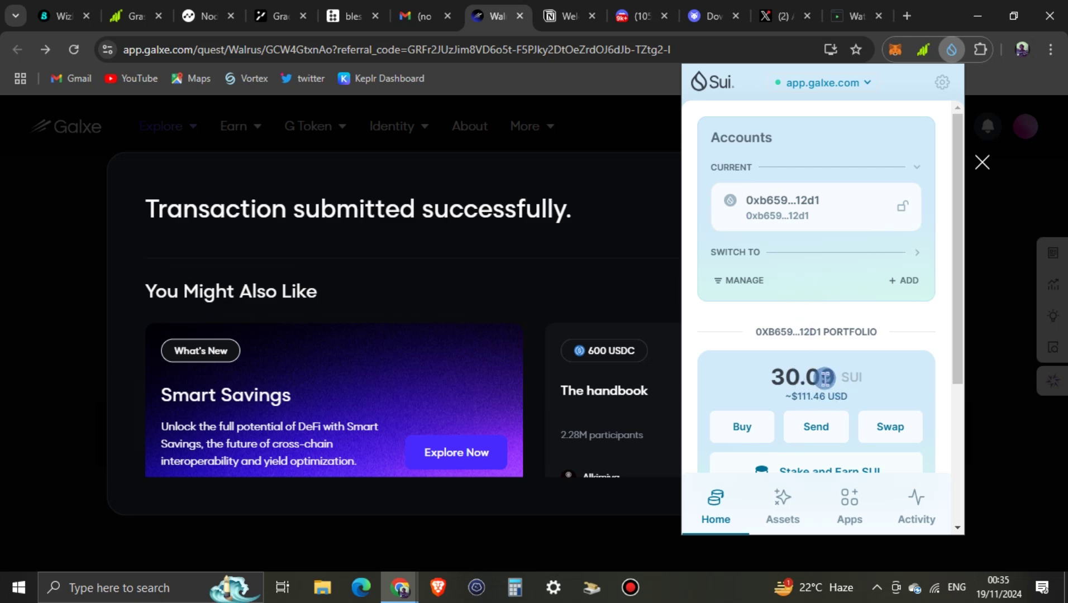
scroll(826, 379, "down", 2)
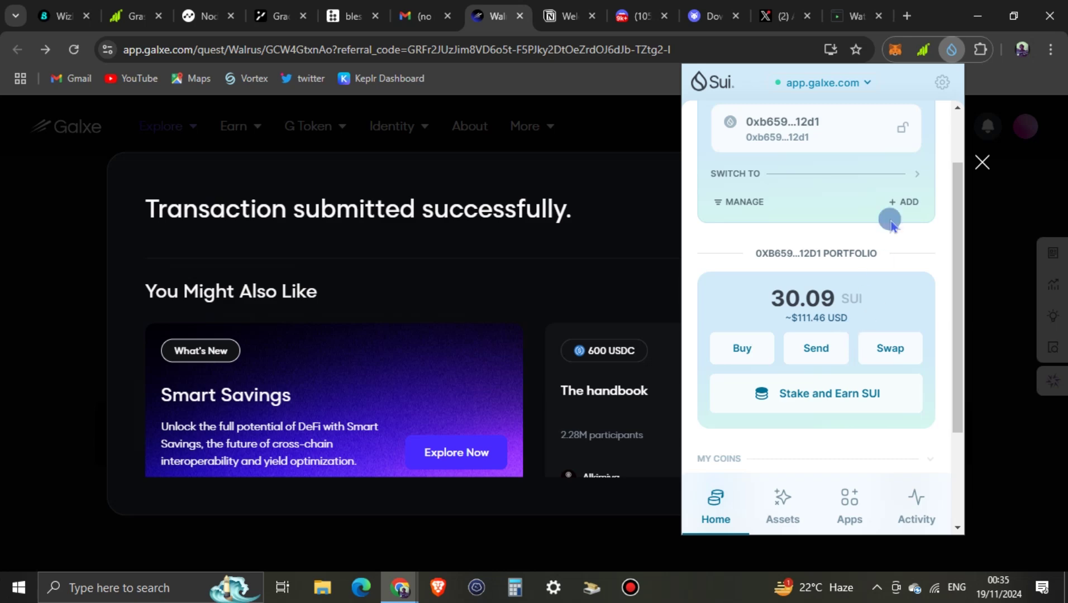
left_click(627, 207)
- Close the 'Transaction submitted successfully' message so the Walrus Explorer reward reads Claimed
scroll(534, 212, "down", 4)
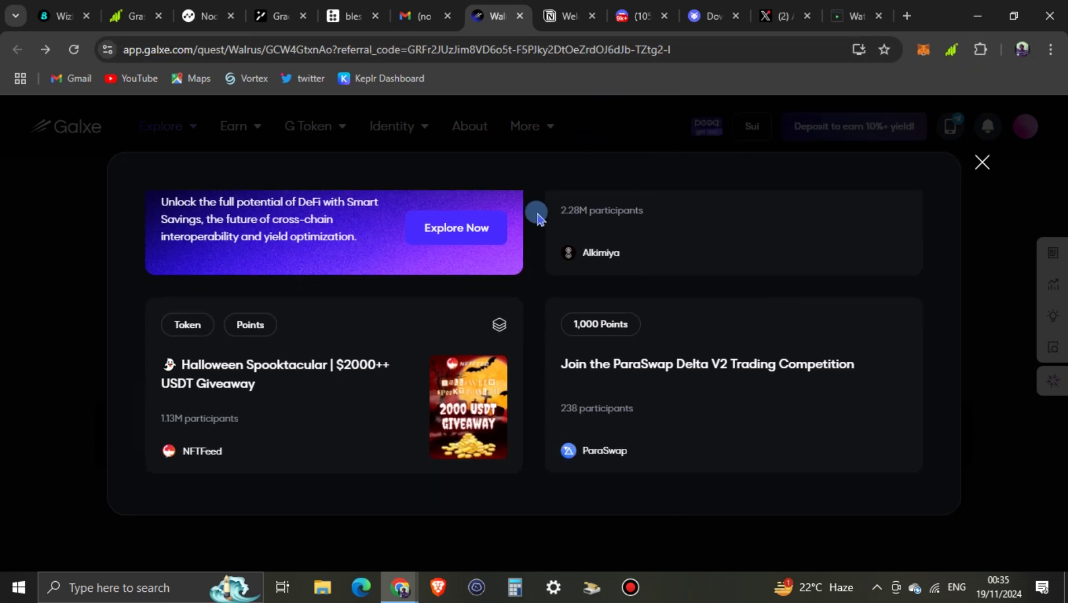
scroll(631, 229, "up", 4)
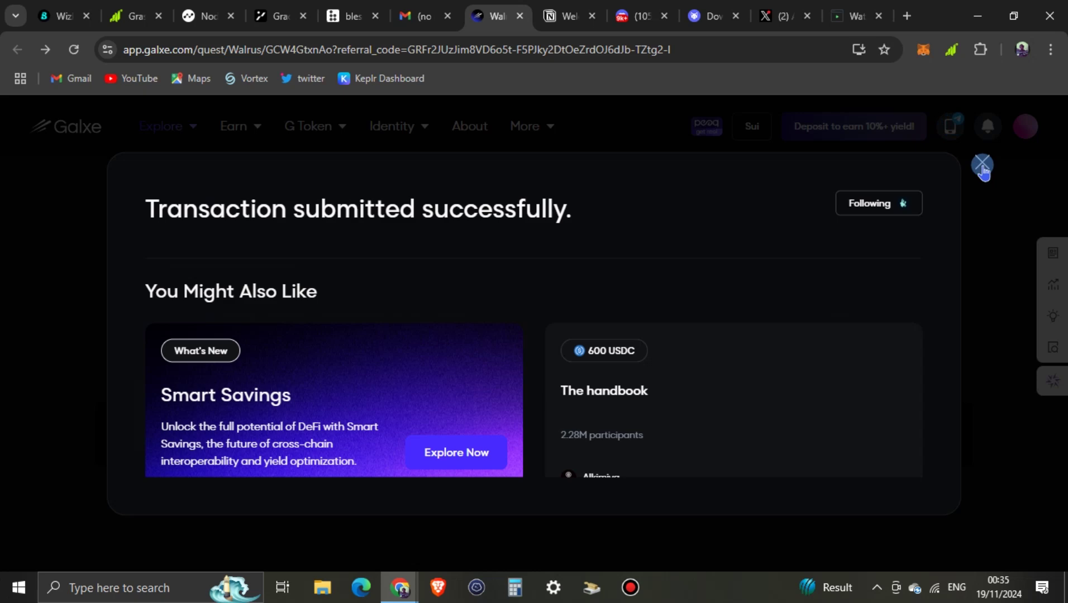
left_click(983, 167)
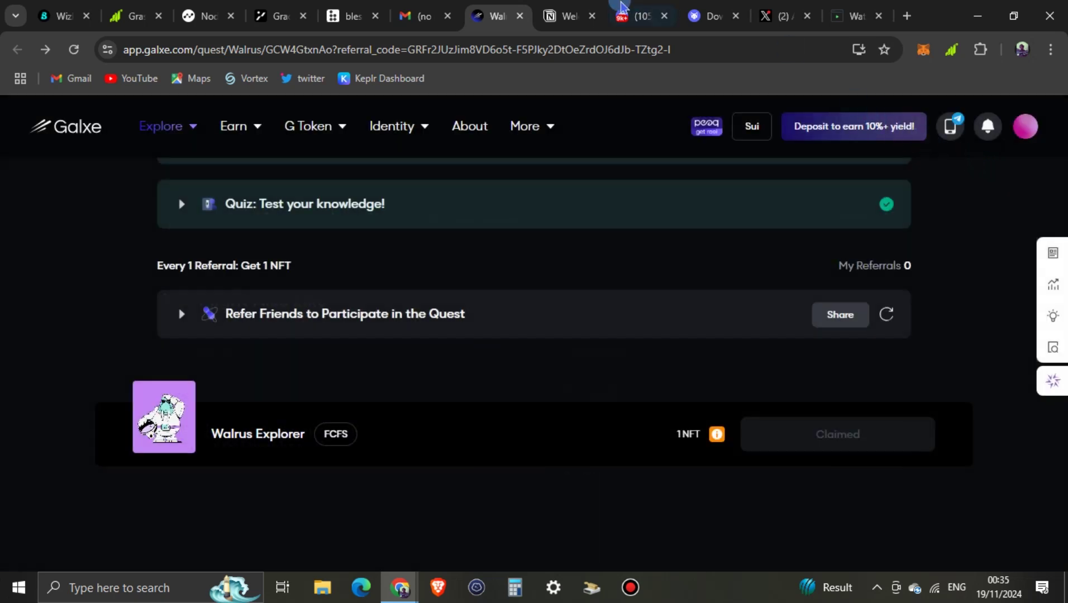